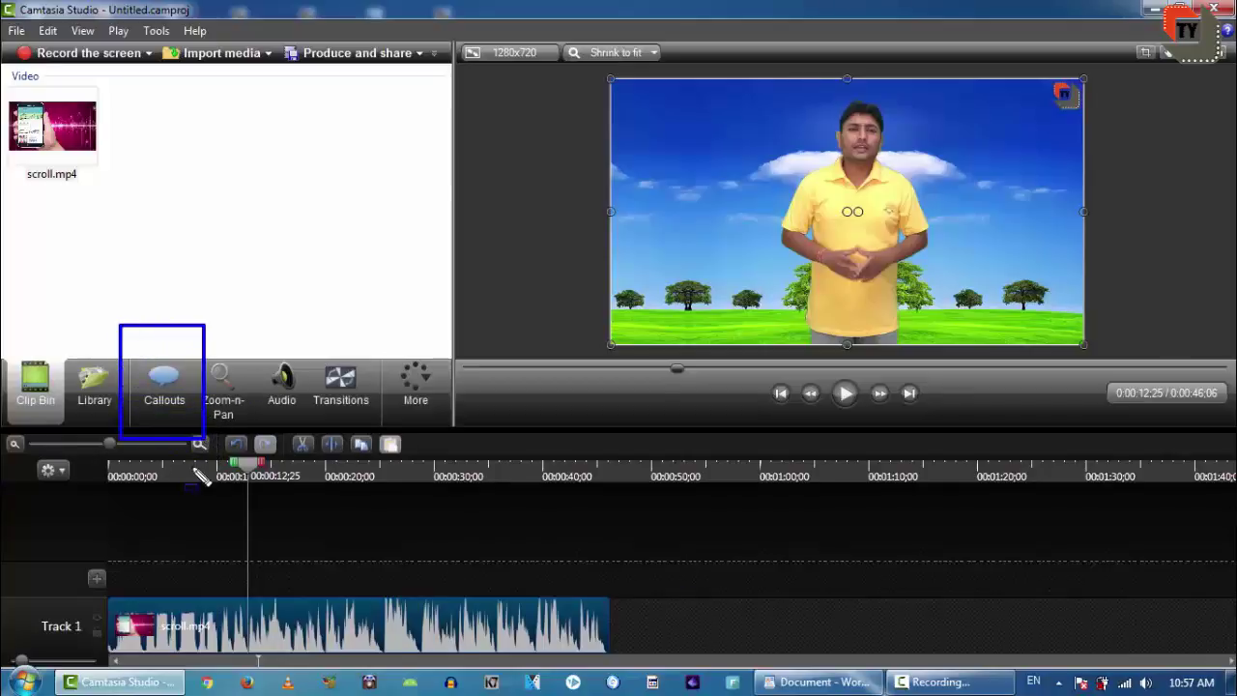
Step: Add the hotspot callout with the hand and dashed frame from the Special shapes to the video at 0:00:12;25
left_click(165, 381)
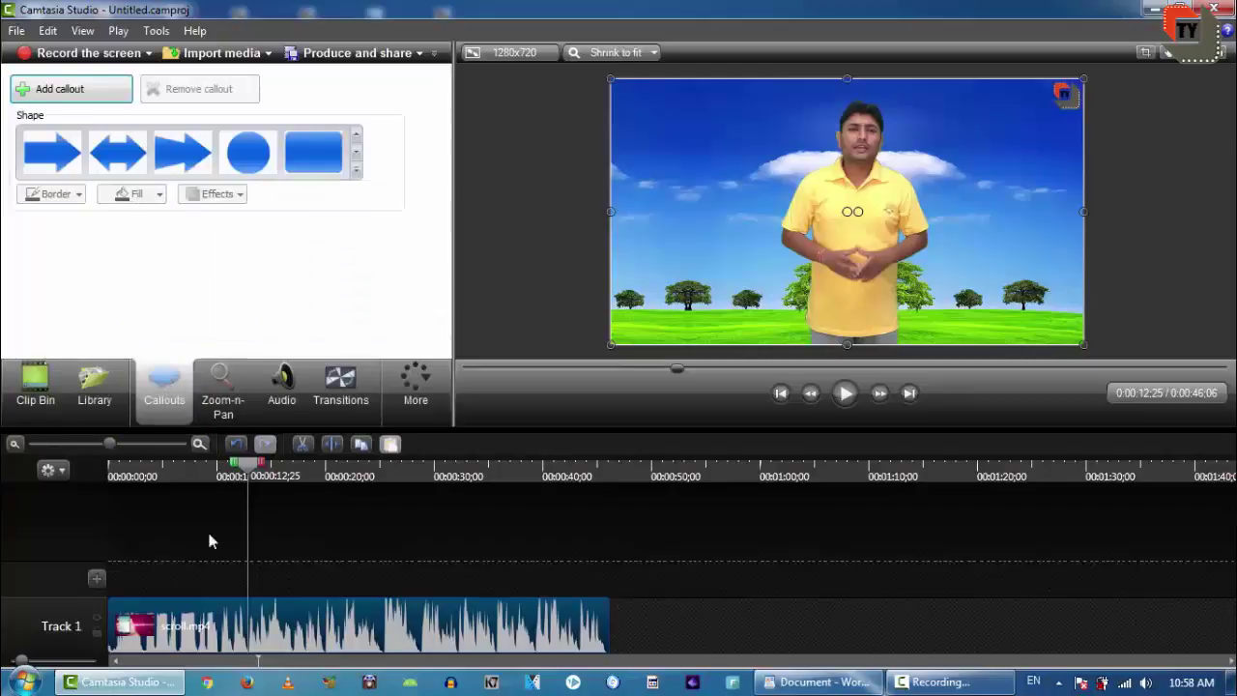
left_click(311, 580)
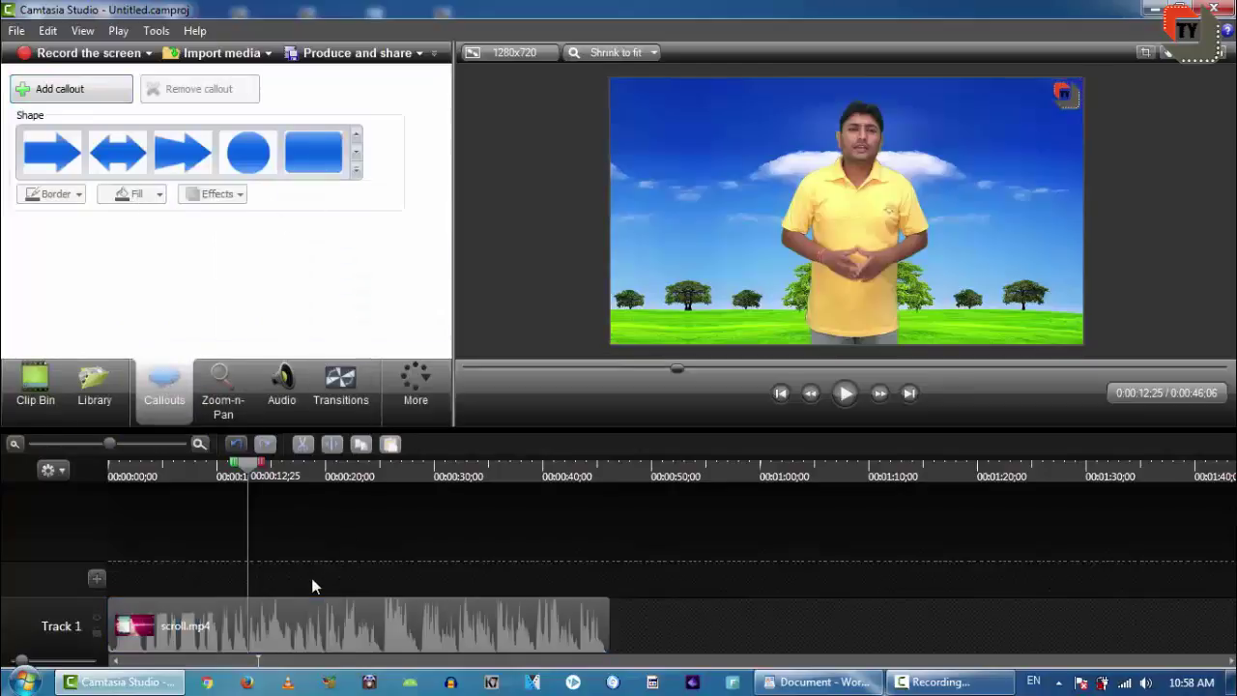
left_click(340, 638)
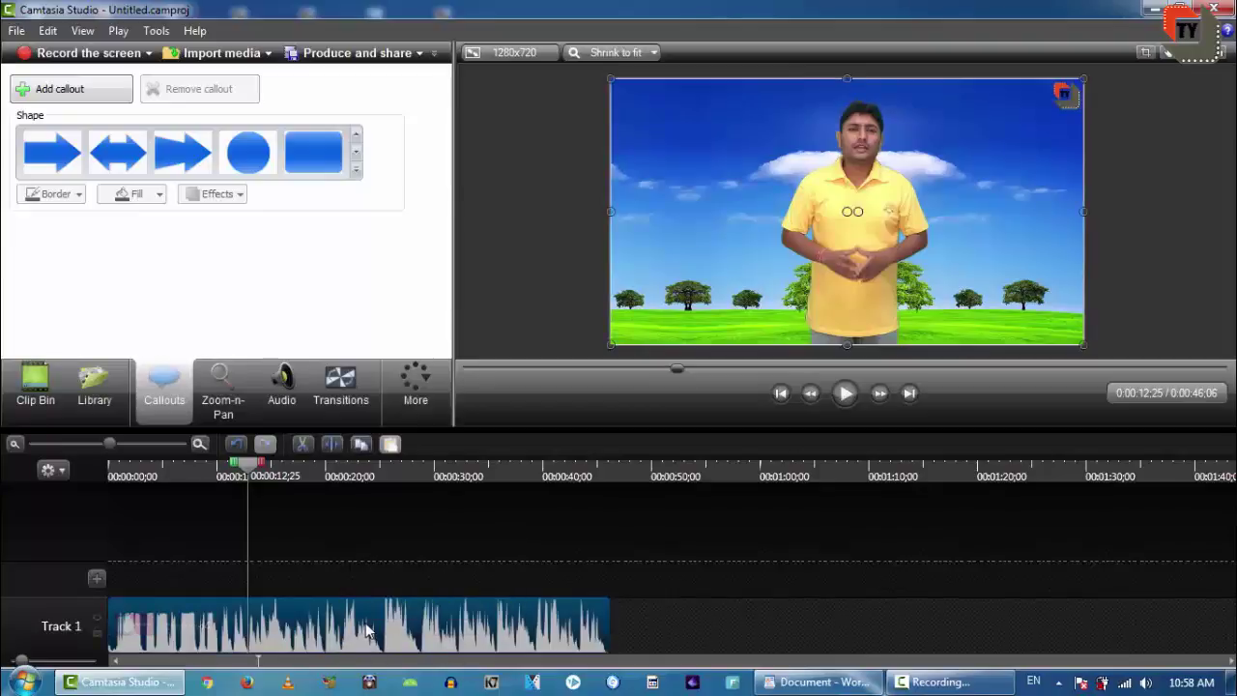
left_click(341, 591)
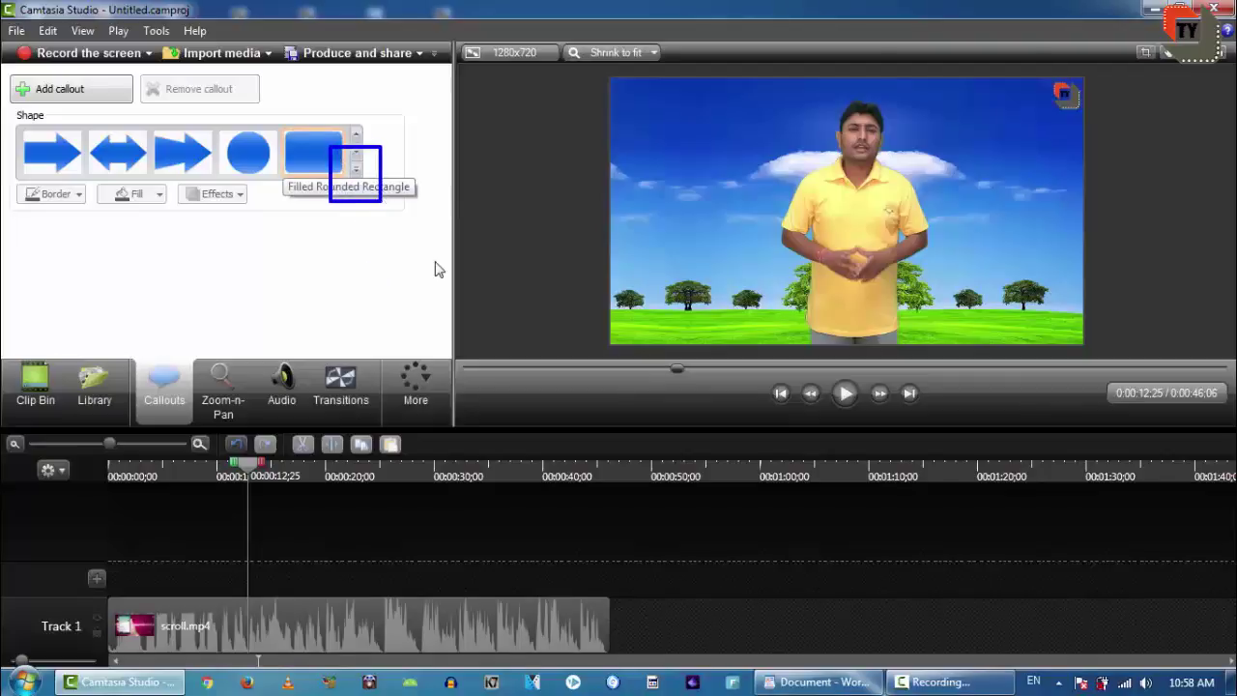
left_click(358, 172)
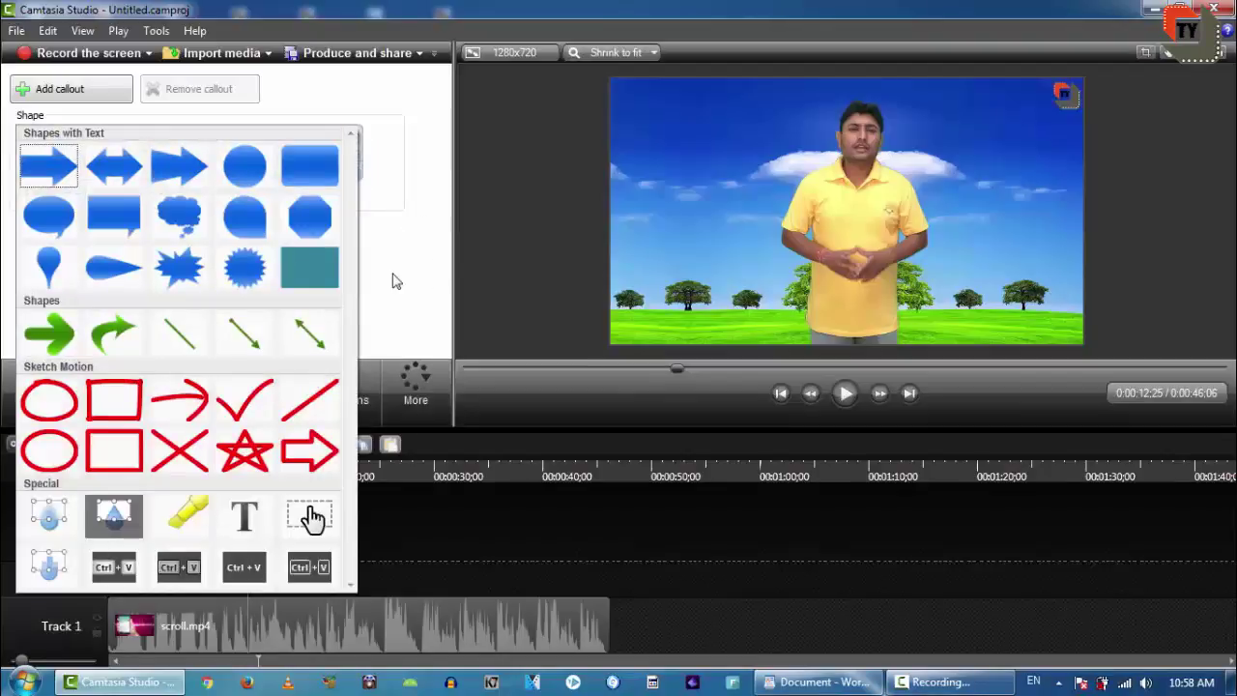
left_click_drag(255, 478, 358, 560)
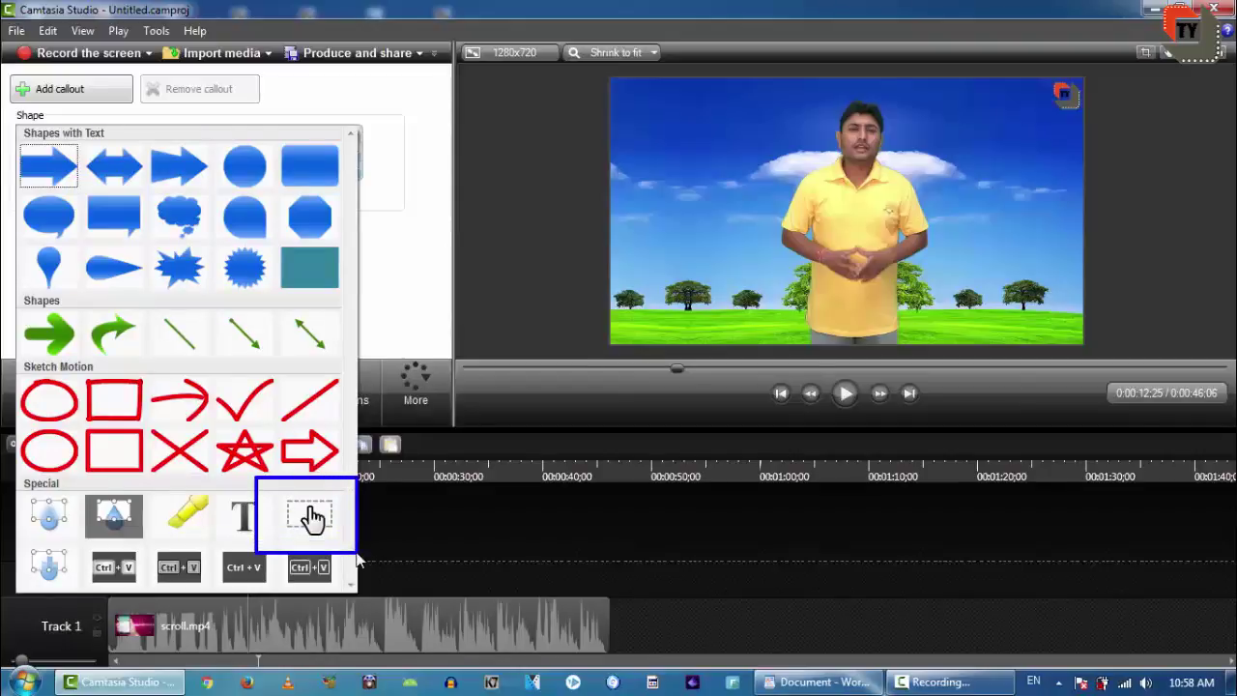
key("Escape")
left_click(357, 173)
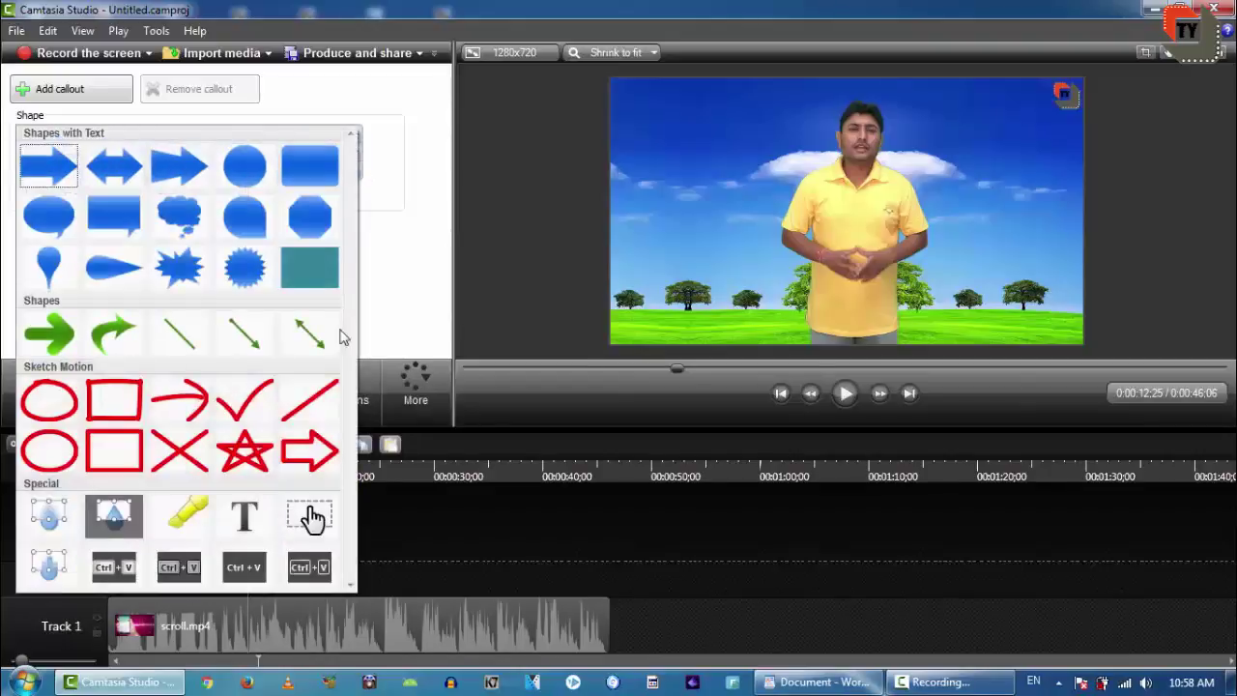
left_click(310, 517)
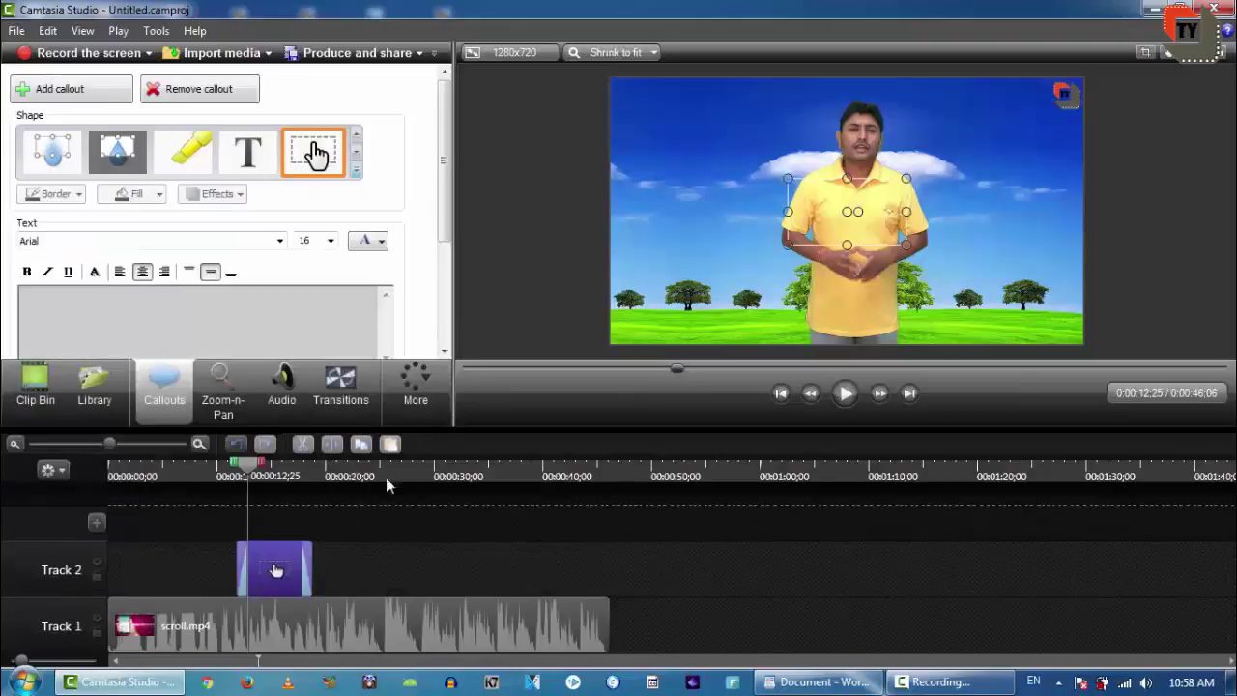
left_click(303, 332)
type("hfjhj")
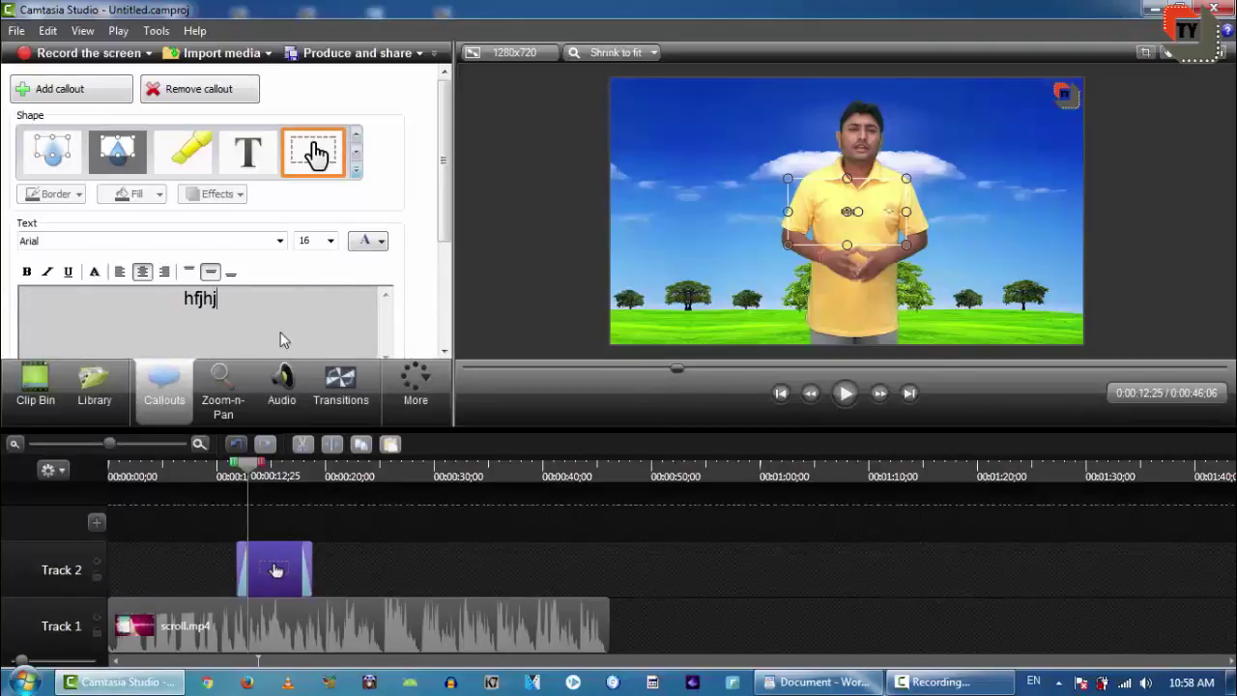
type("grjhujj")
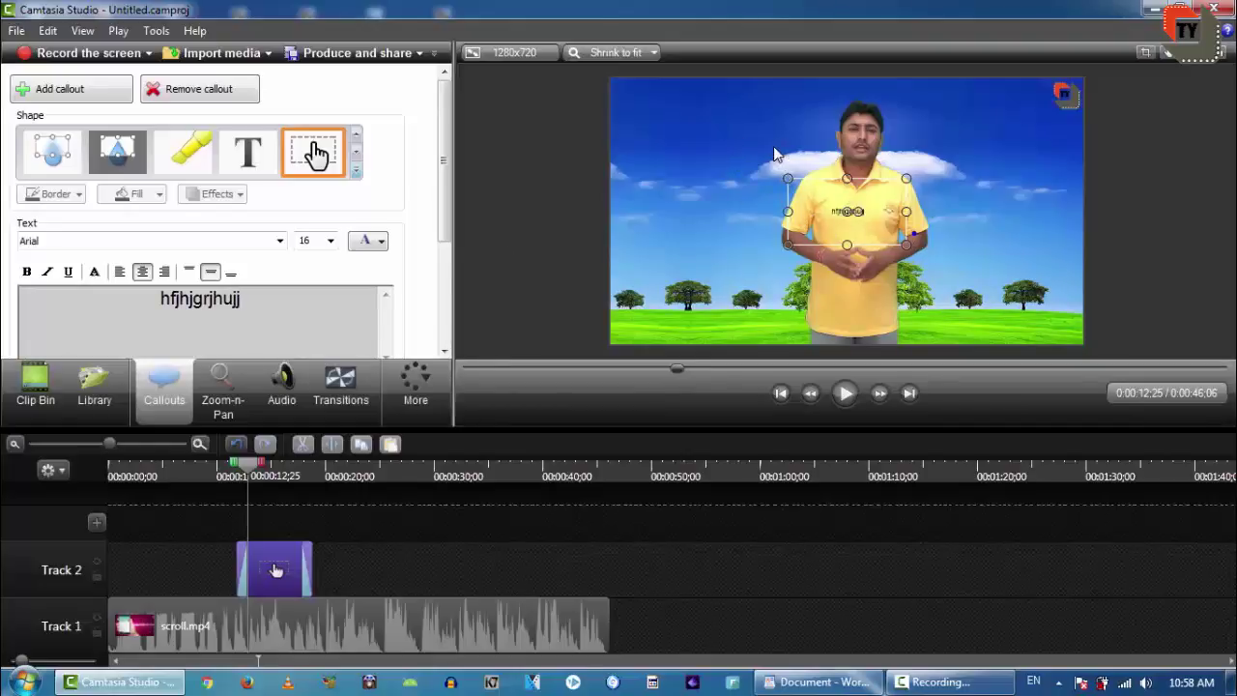
left_click_drag(773, 146, 945, 301)
key("BackSpace")
key("BackSpace")
key("BackSpace")
key("BackSpace")
key("BackSpace")
key("BackSpace")
key("BackSpace")
key("BackSpace")
key("BackSpace")
key("BackSpace")
key("BackSpace")
key("BackSpace")
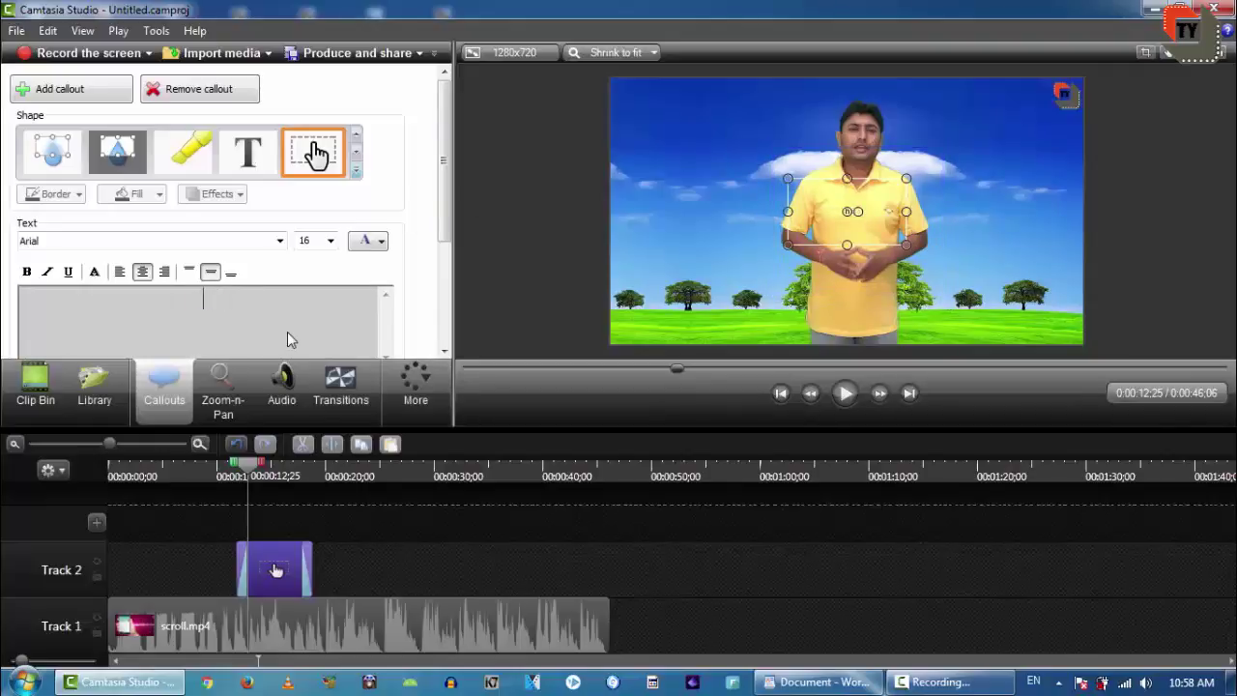
Step: Switch to the WordPad document, cut its selected Hindi text and close the document without saving
left_click(822, 680)
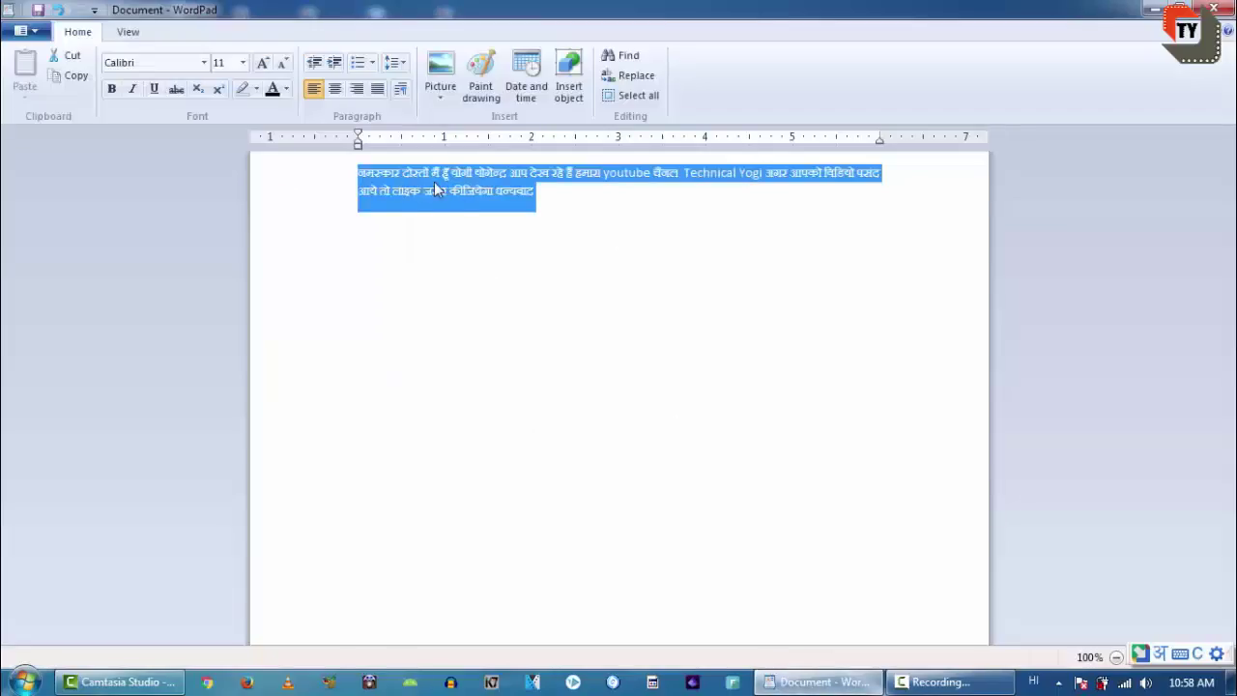
right_click(434, 182)
left_click(456, 194)
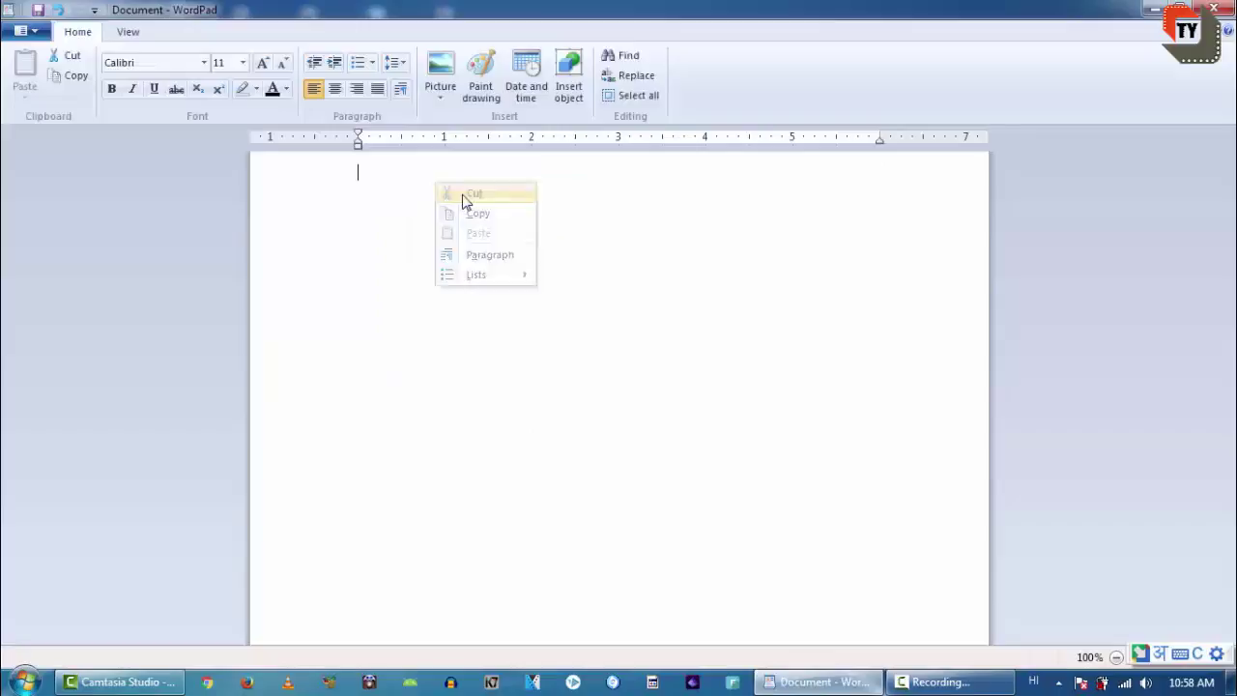
left_click(1215, 8)
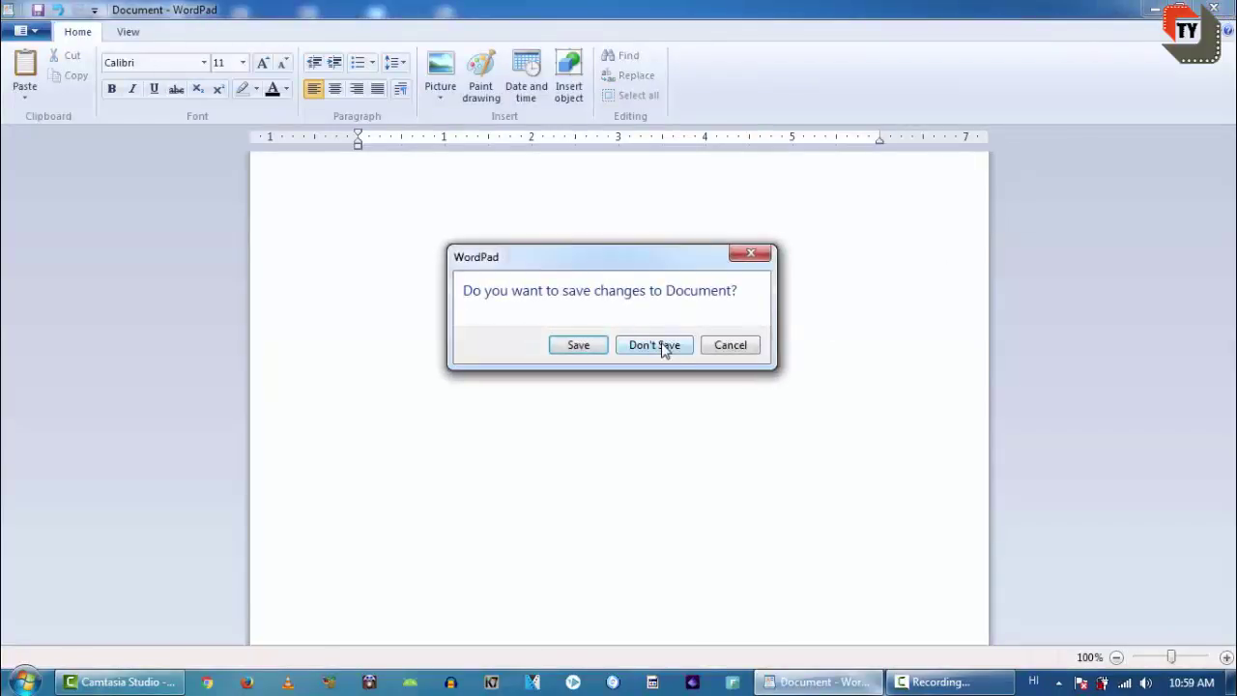
left_click(664, 347)
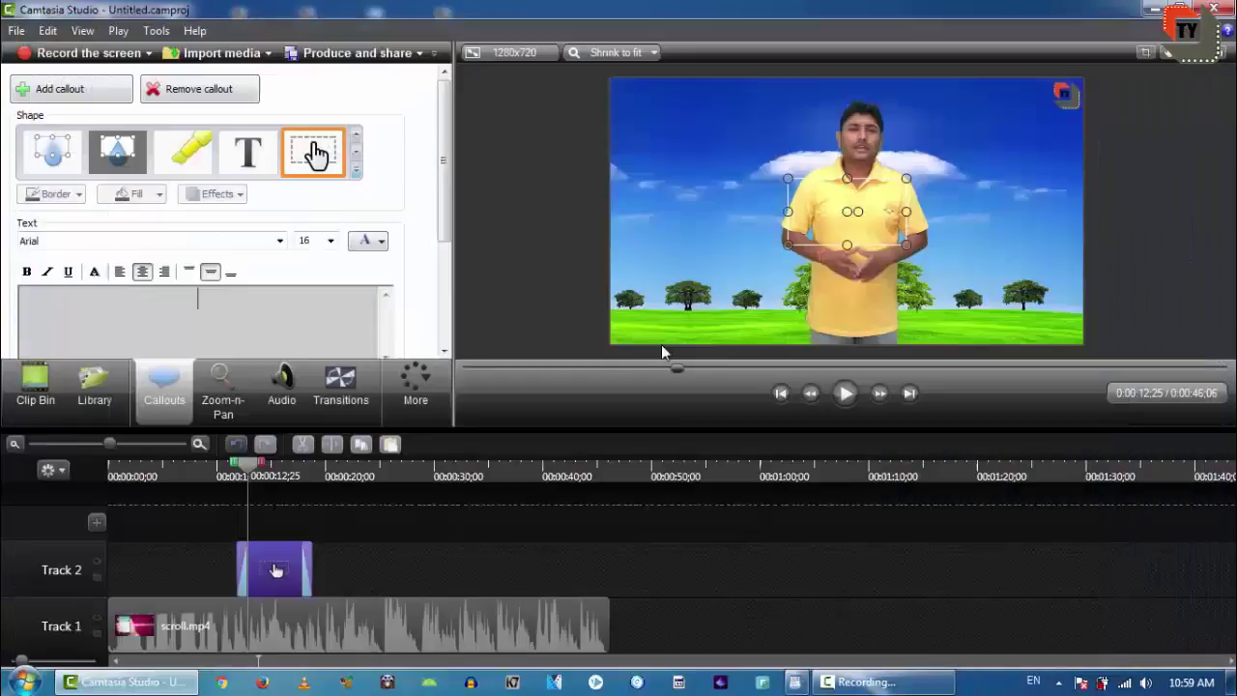
Step: Paste the cut Hindi text into the empty text of the hotspot callout
right_click(218, 310)
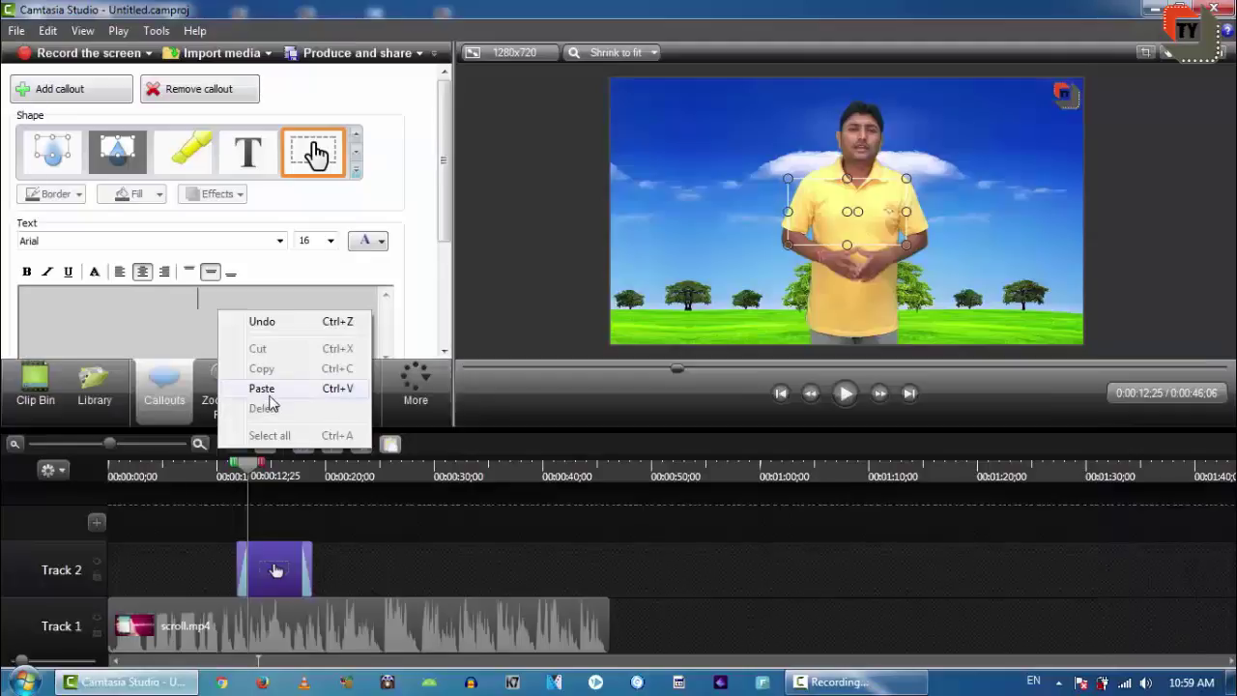
left_click(262, 388)
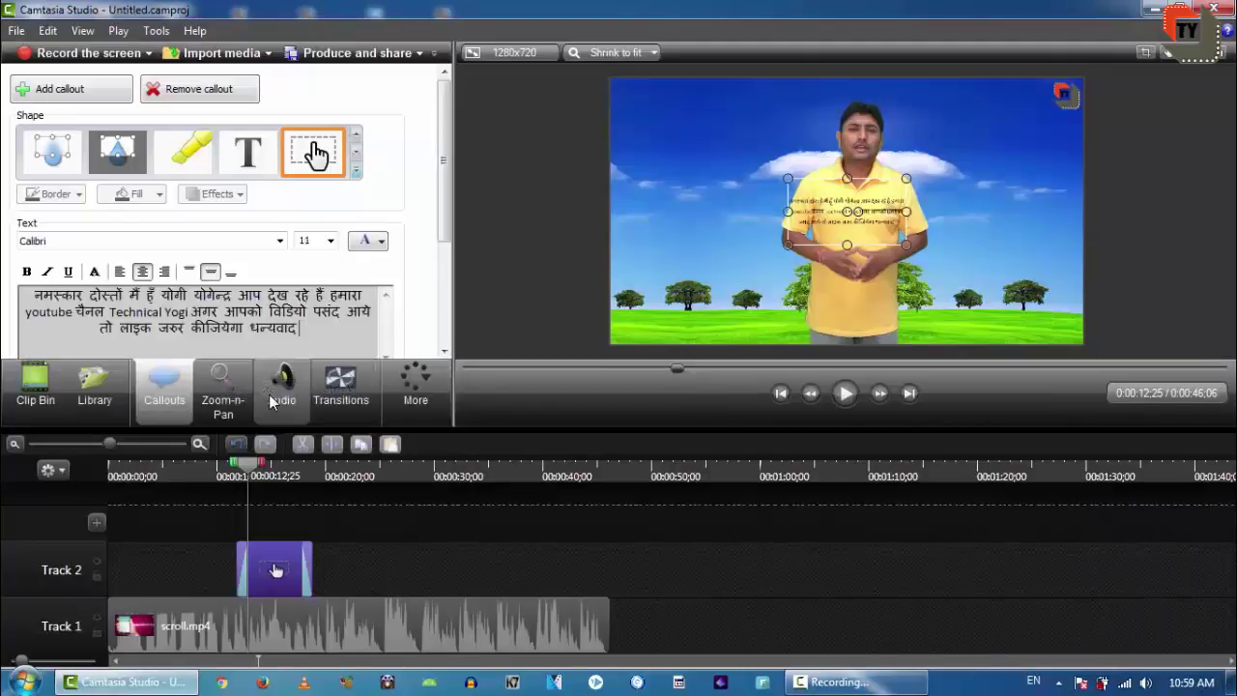
left_click(777, 172)
left_click(801, 214)
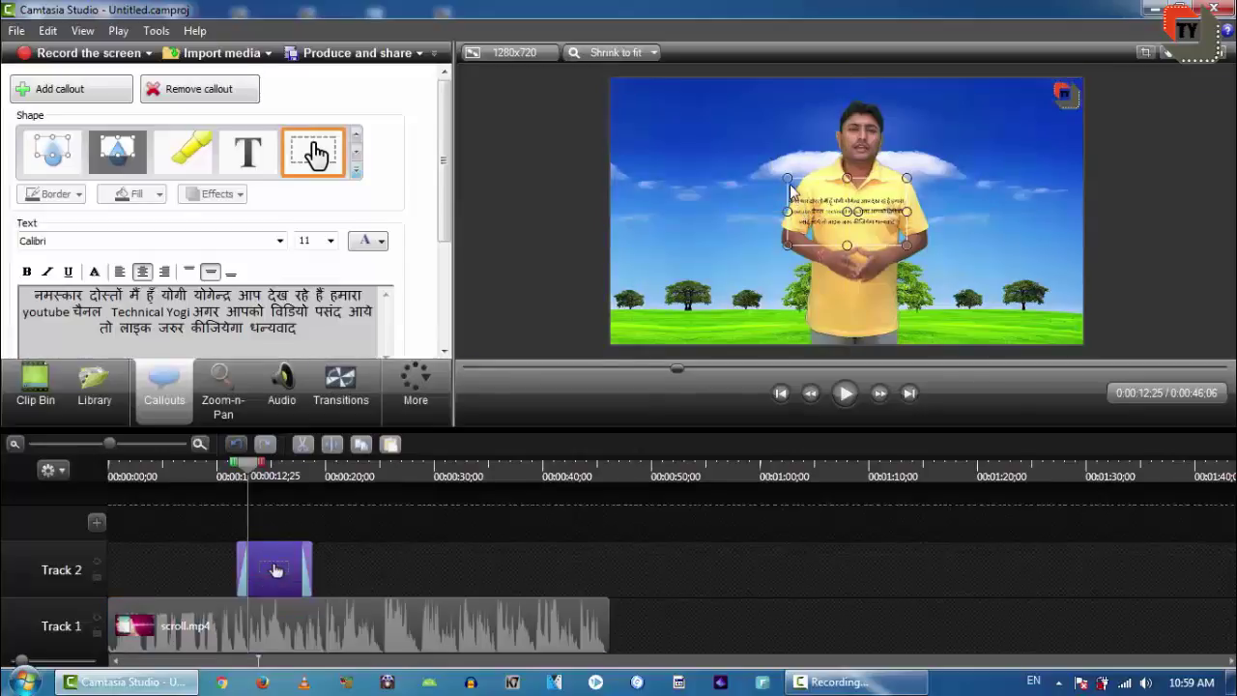
Step: Enlarge the text callout on the video from its upper-left corner so it extends past the presenter into the sky
left_click(777, 172)
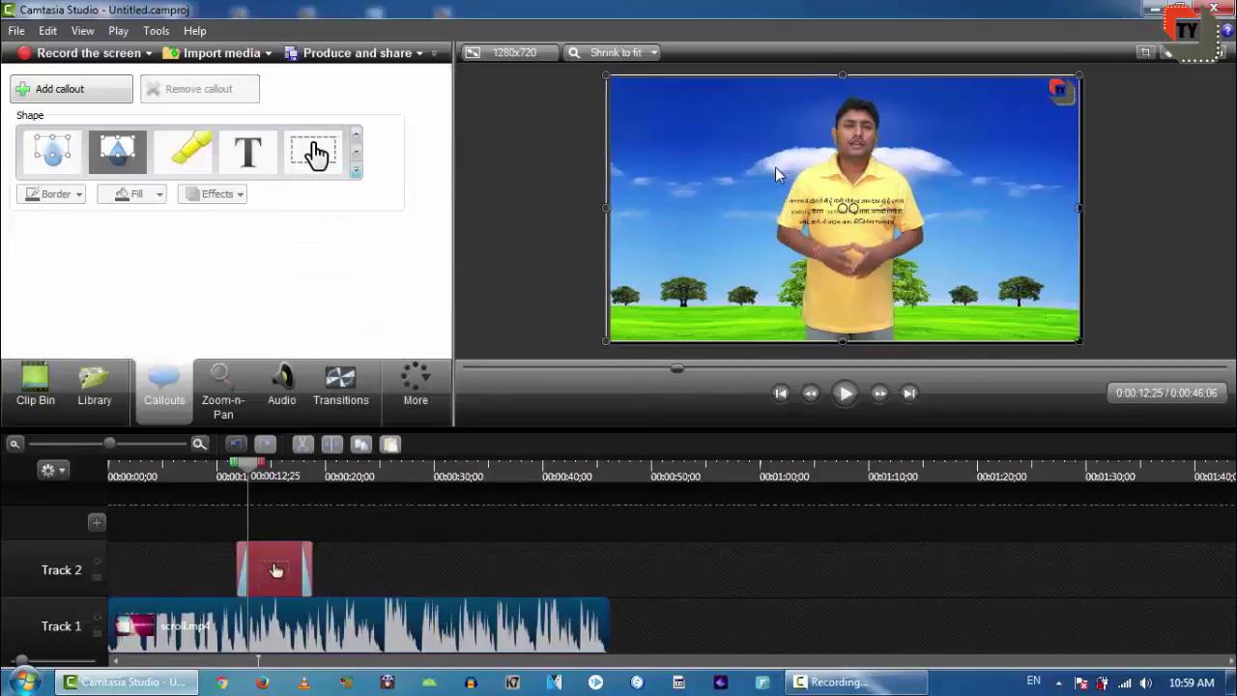
left_click_drag(776, 170, 855, 194)
left_click(895, 232)
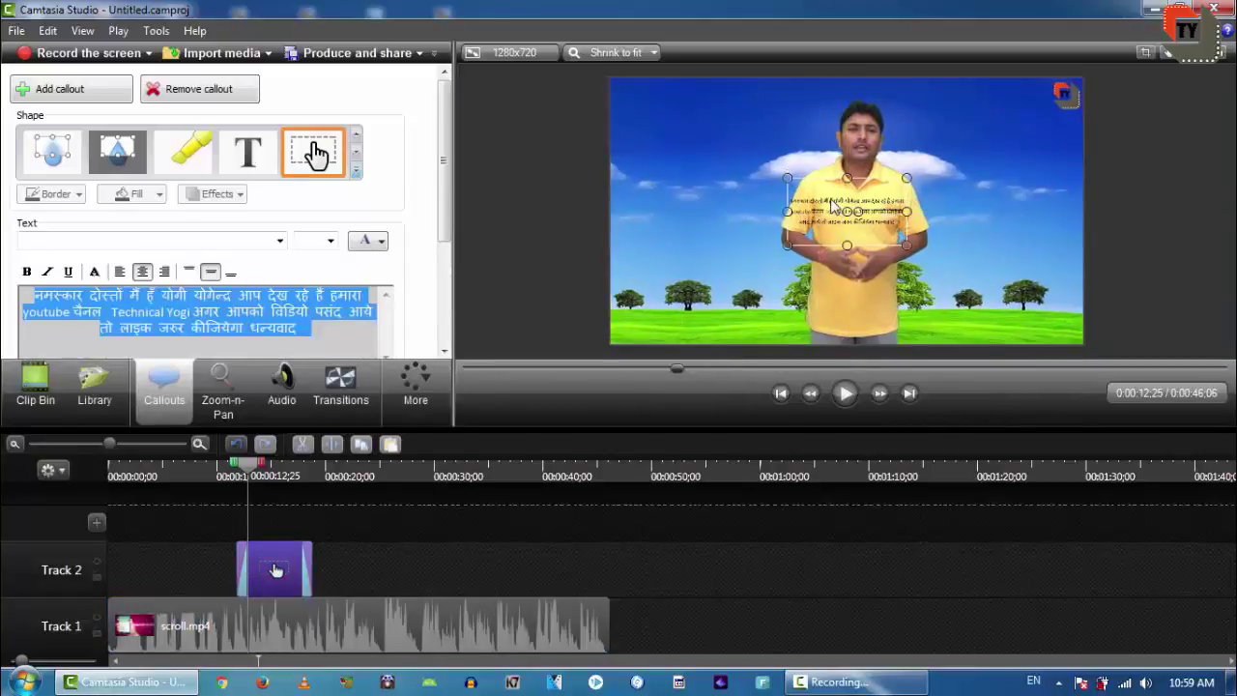
left_click_drag(791, 184, 691, 155)
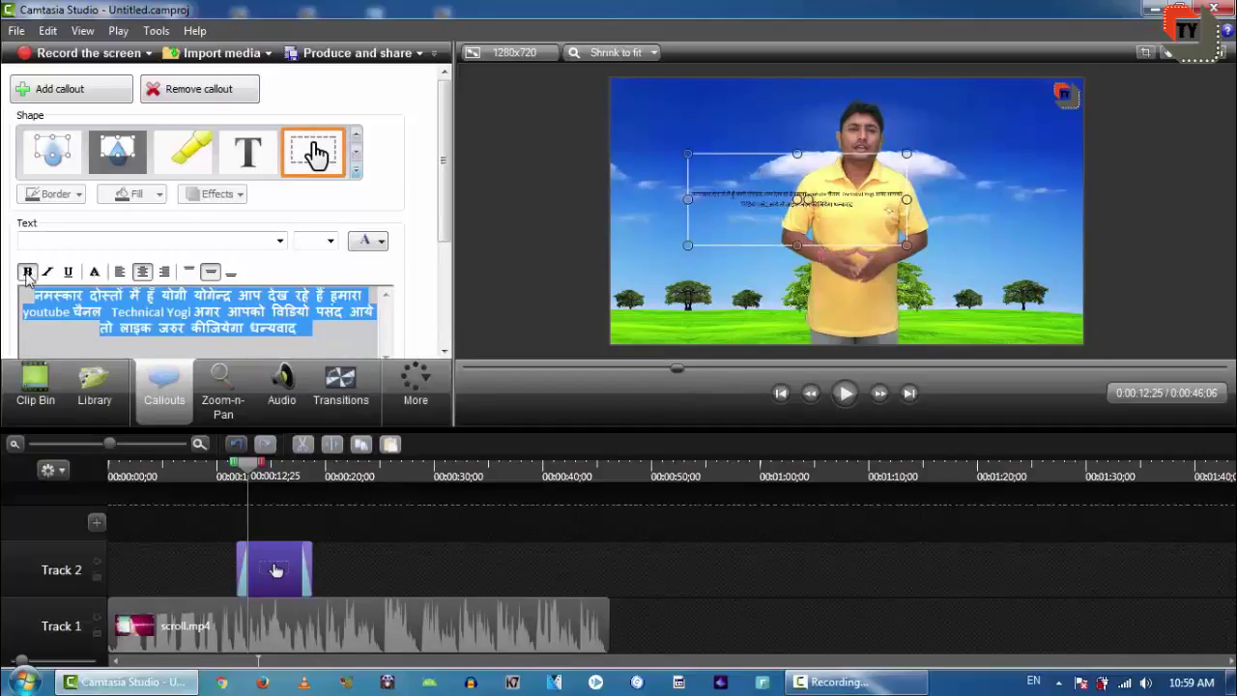
Step: Make all of the callout's Hindi text bold and set its font size to 48
left_click(27, 272)
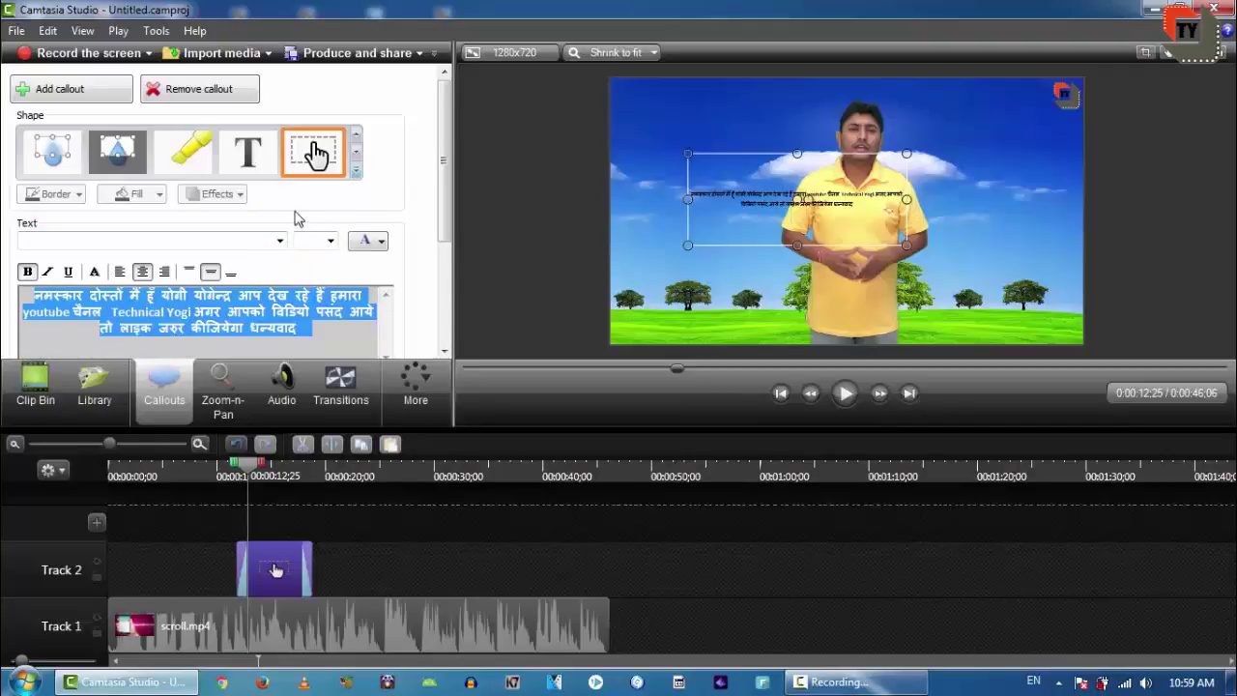
left_click(329, 240)
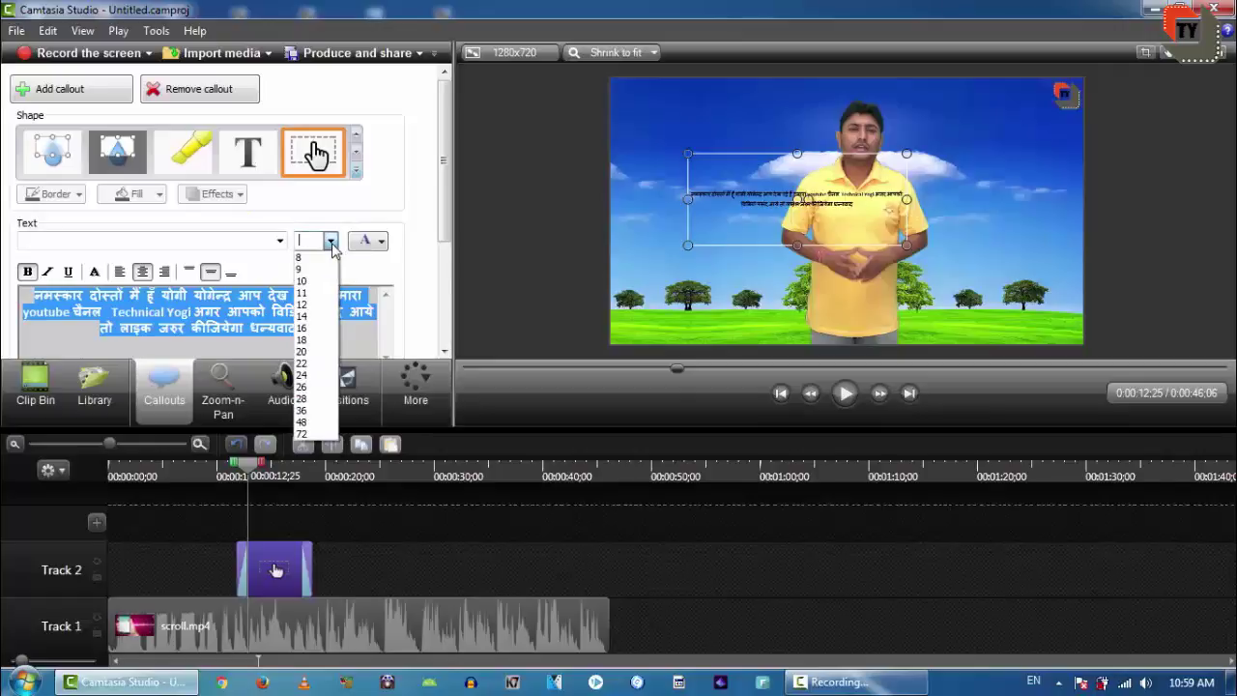
left_click(316, 422)
left_click(315, 421)
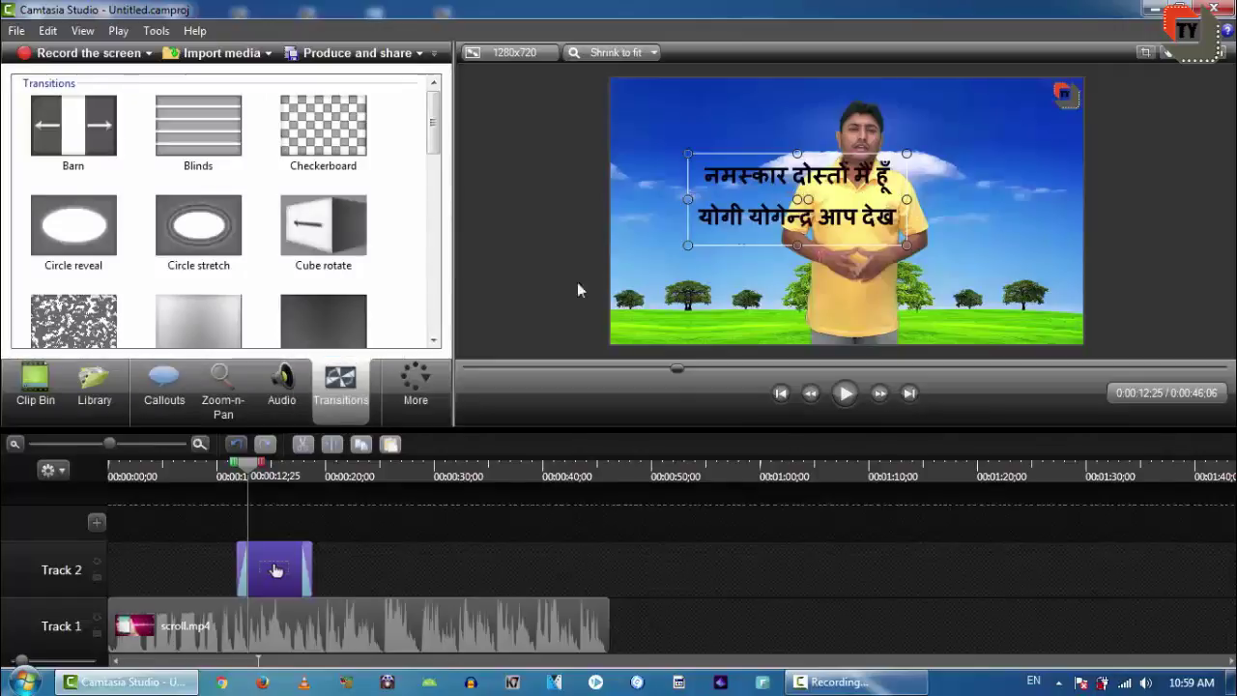
left_click(163, 392)
Step: Try the Calisto MT, Colonna MT and Agency FB fonts on the callout text
left_click(152, 243)
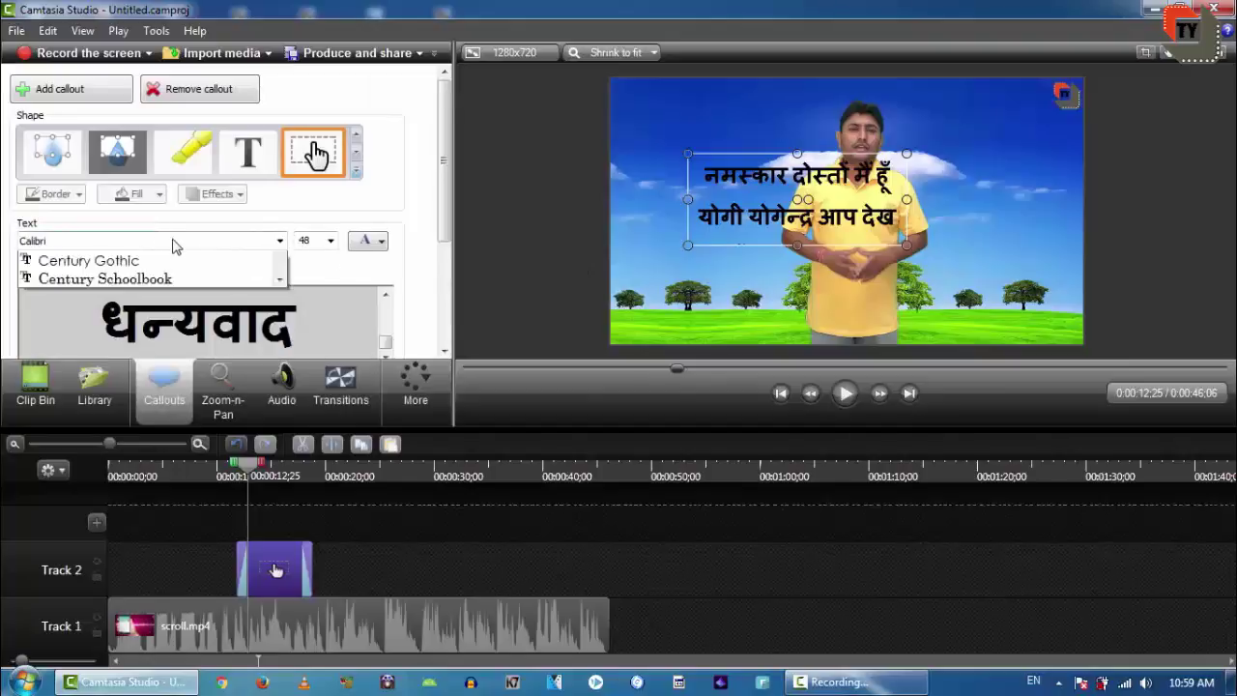
left_click(173, 300)
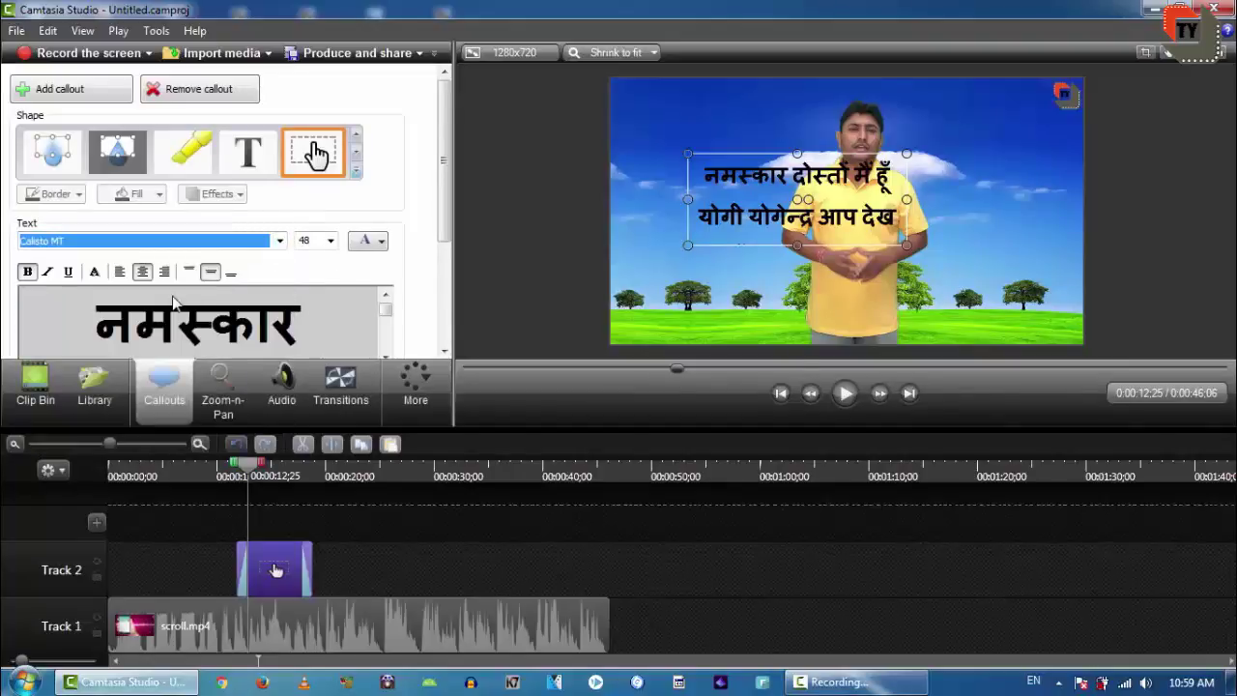
left_click(280, 241)
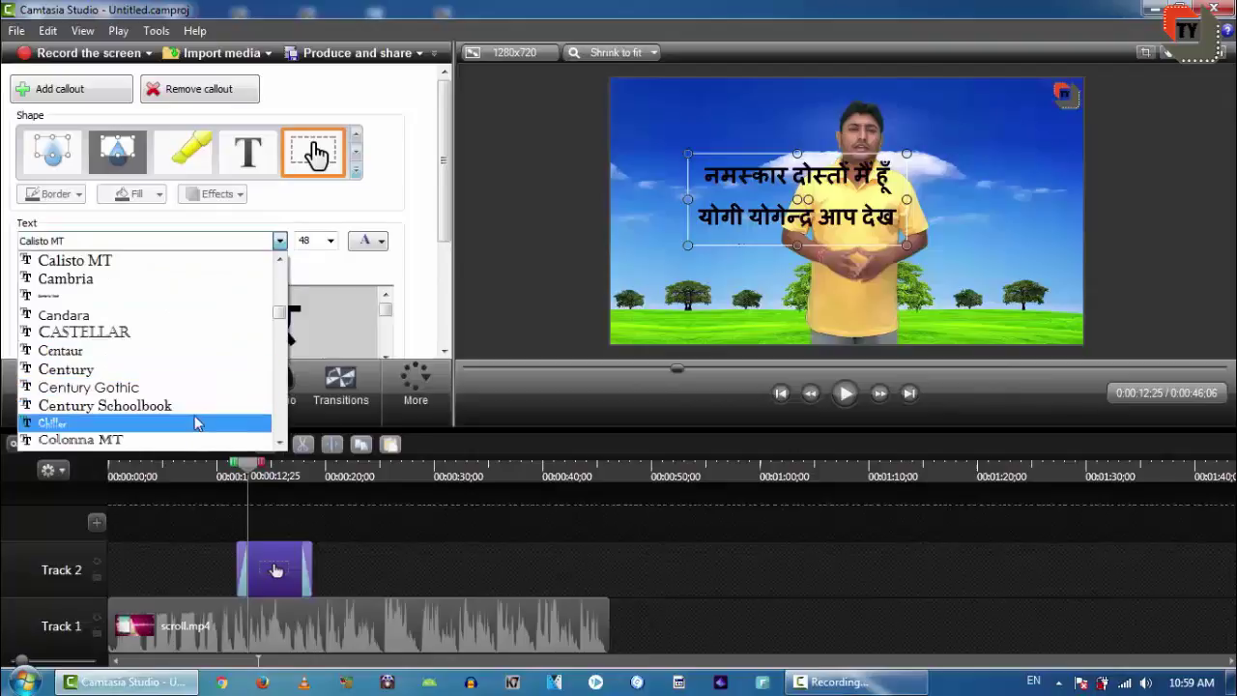
left_click(194, 439)
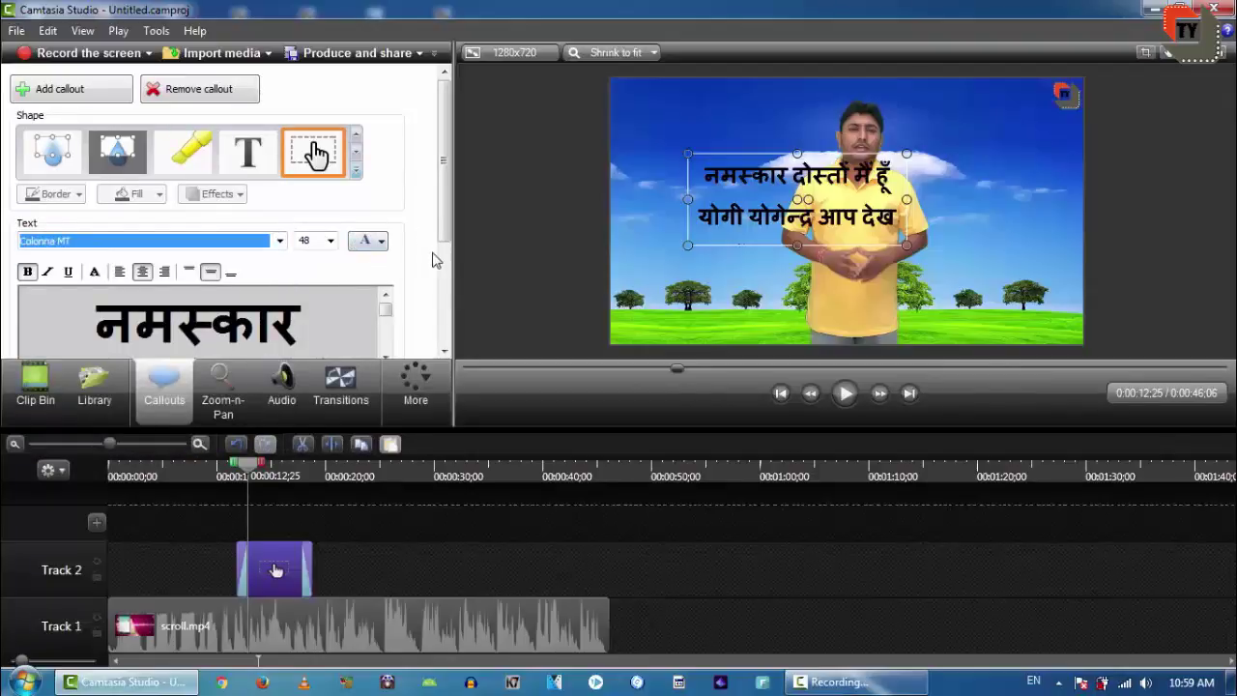
key("Home")
left_click_drag(343, 213, 410, 273)
Step: Colour the whole callout text dark red and move the callout to the lower-left corner of the video frame
left_click(382, 244)
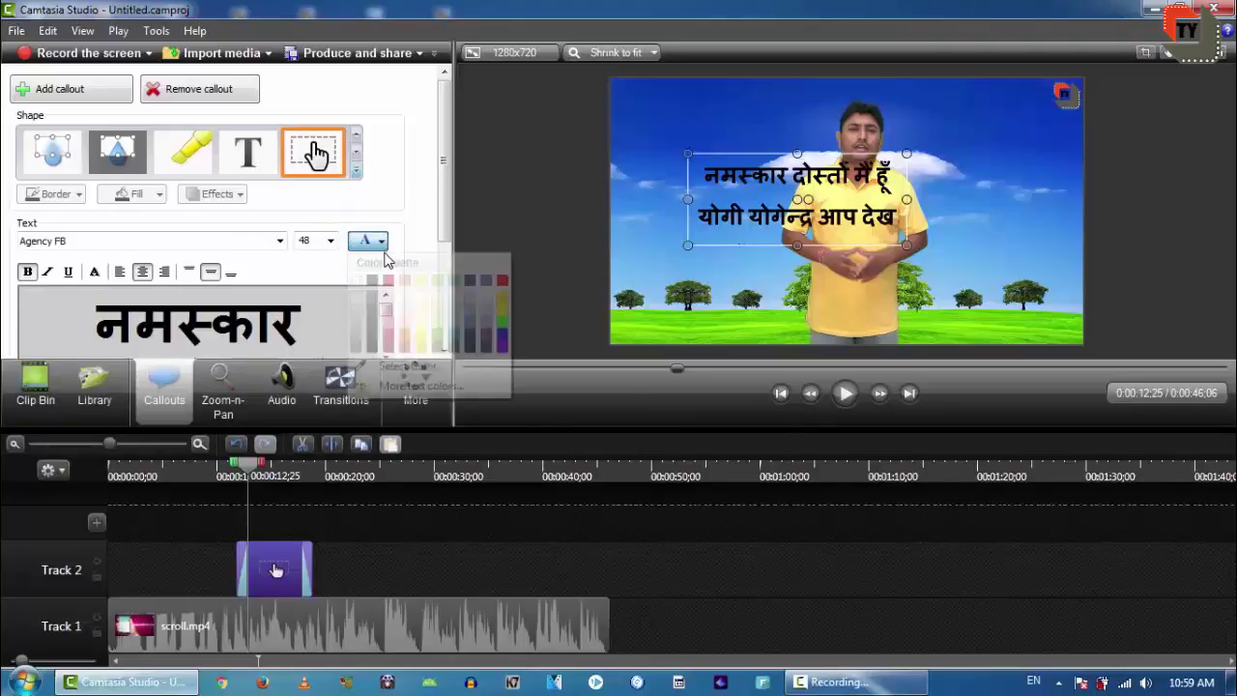
left_click(501, 282)
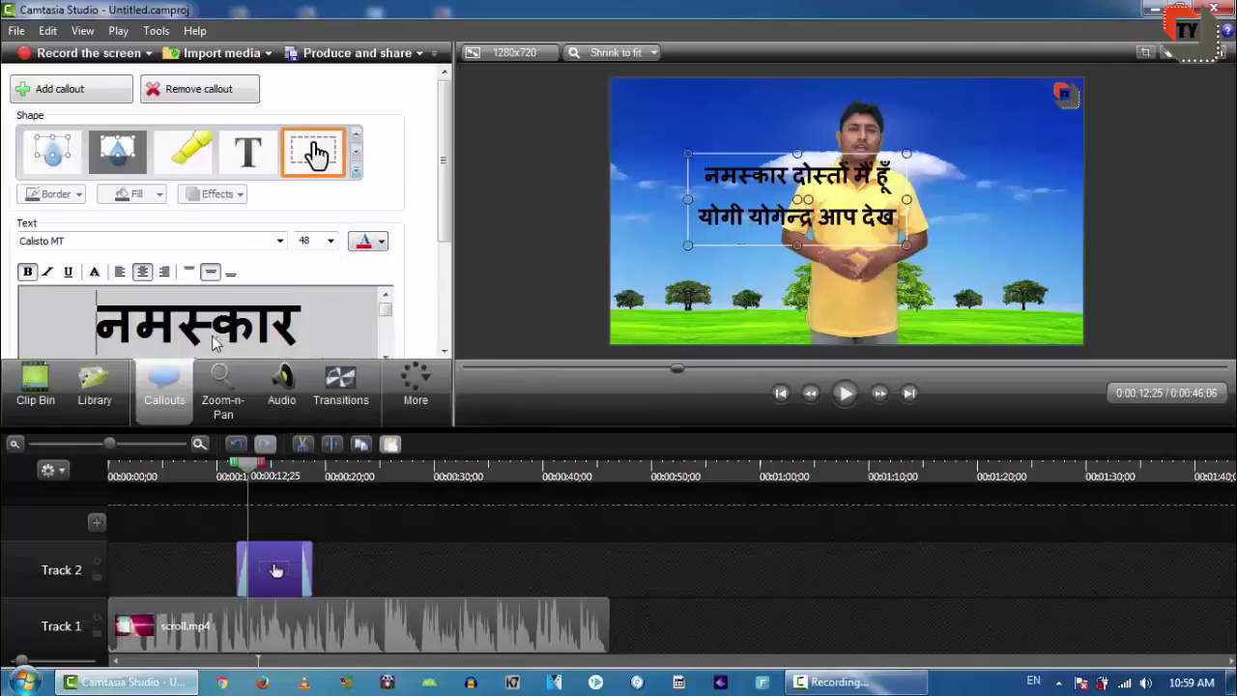
left_click(101, 328)
left_click_drag(101, 329, 231, 380)
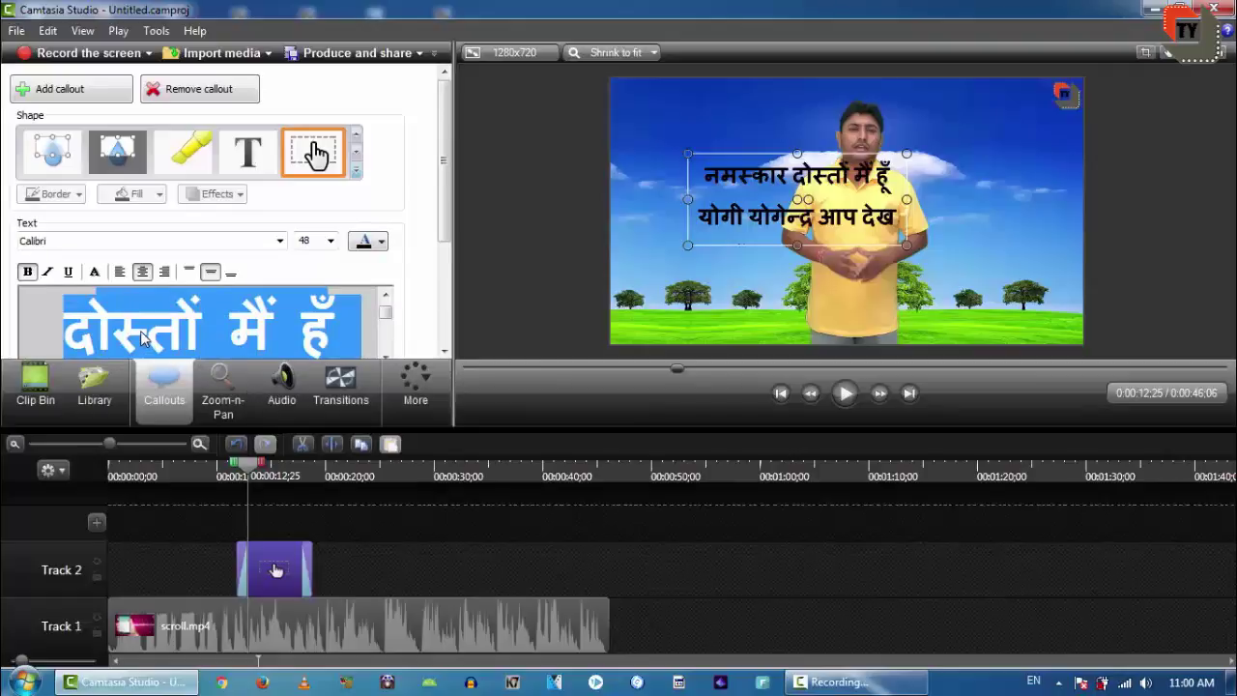
key("ctrl+a")
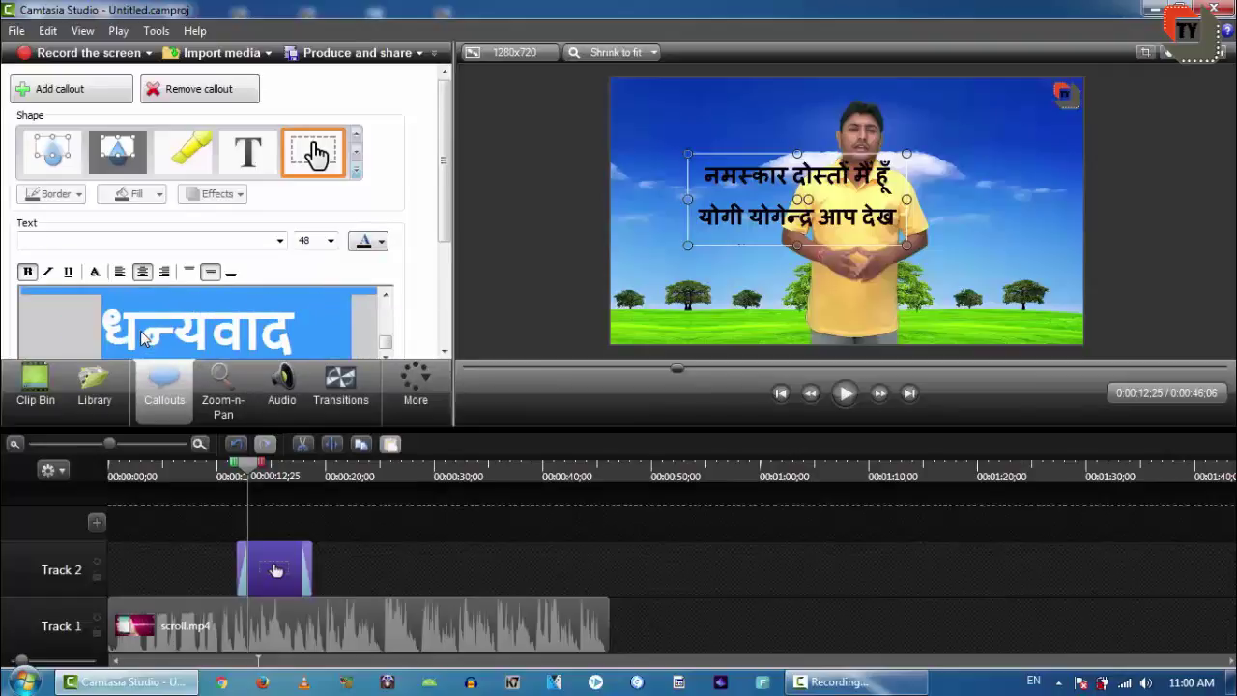
left_click(383, 242)
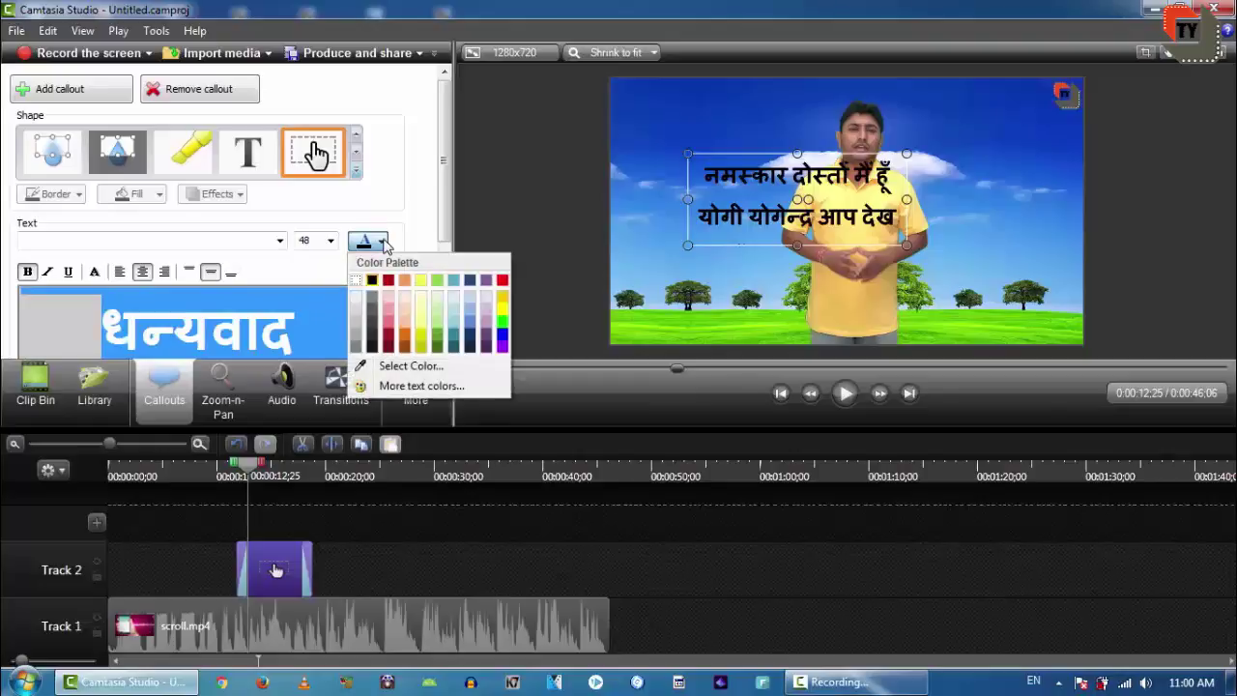
left_click(390, 290)
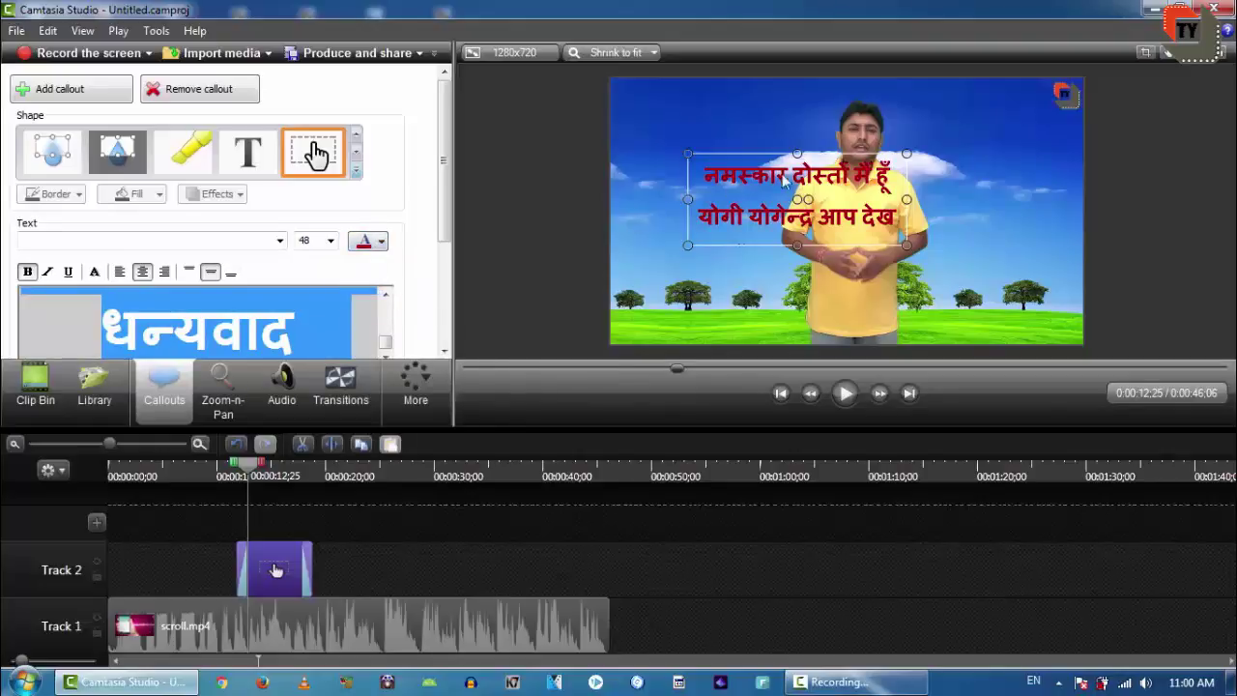
left_click_drag(760, 208, 680, 325)
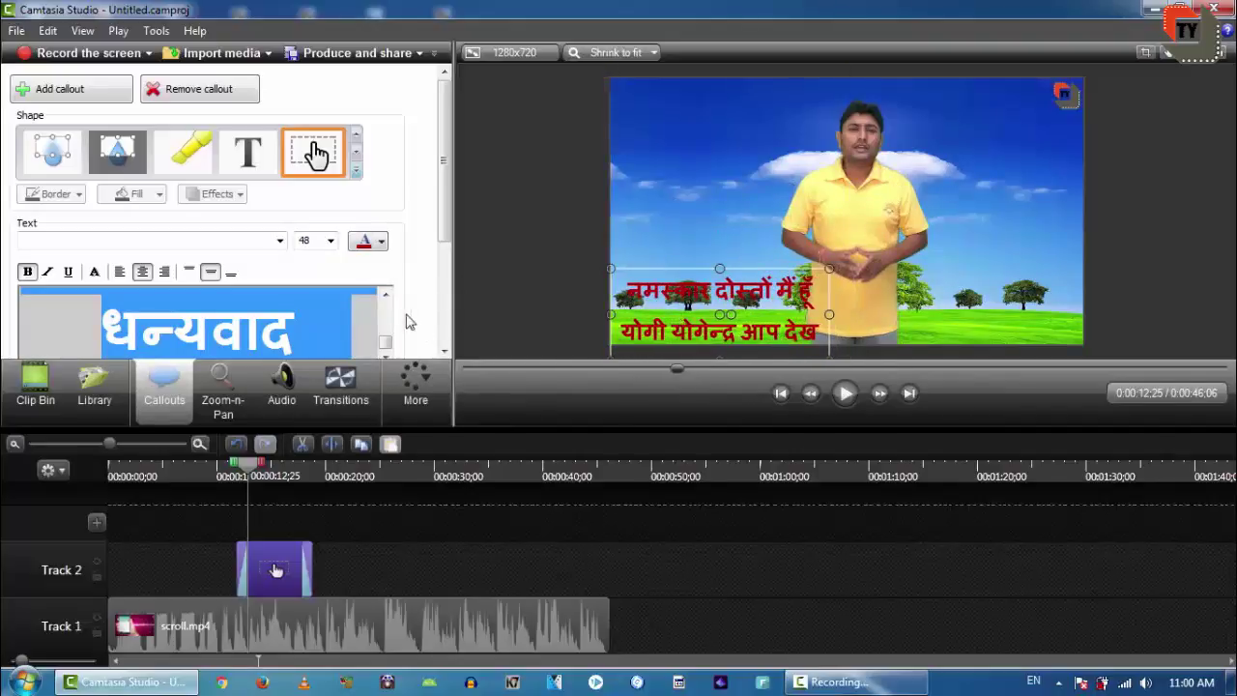
Step: Try a darker maroon and bright red on the callout text, and set its colour back to dark red
left_click(367, 246)
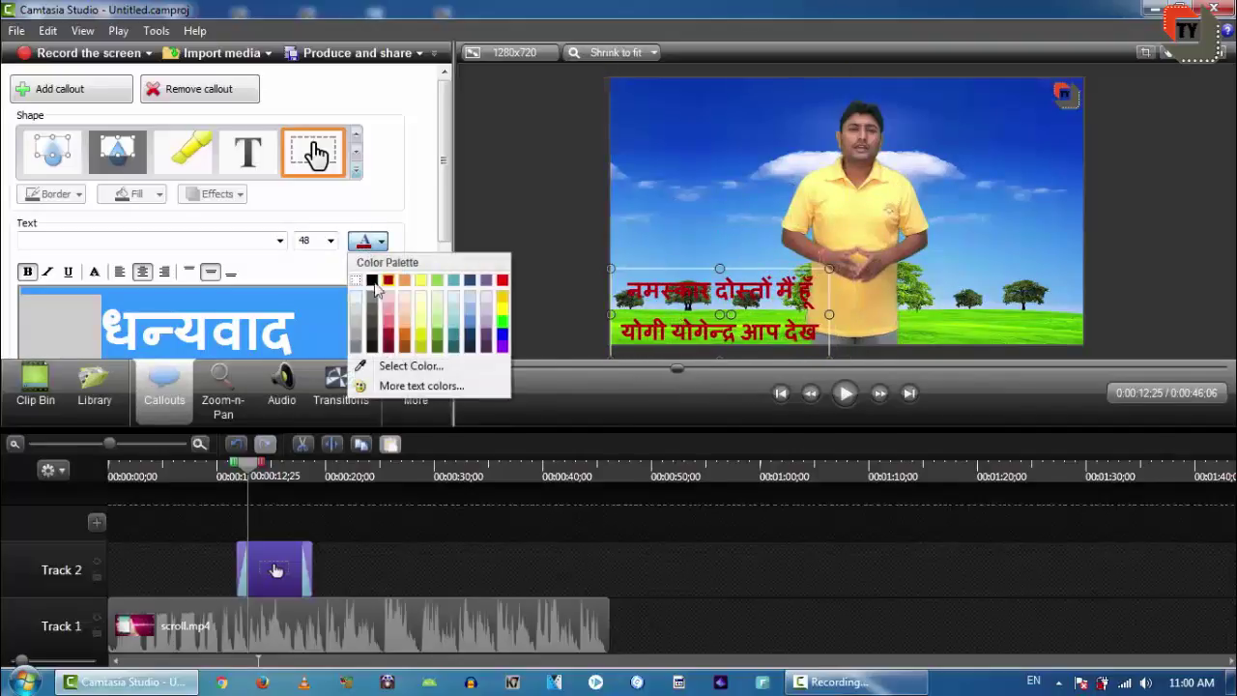
left_click(387, 348)
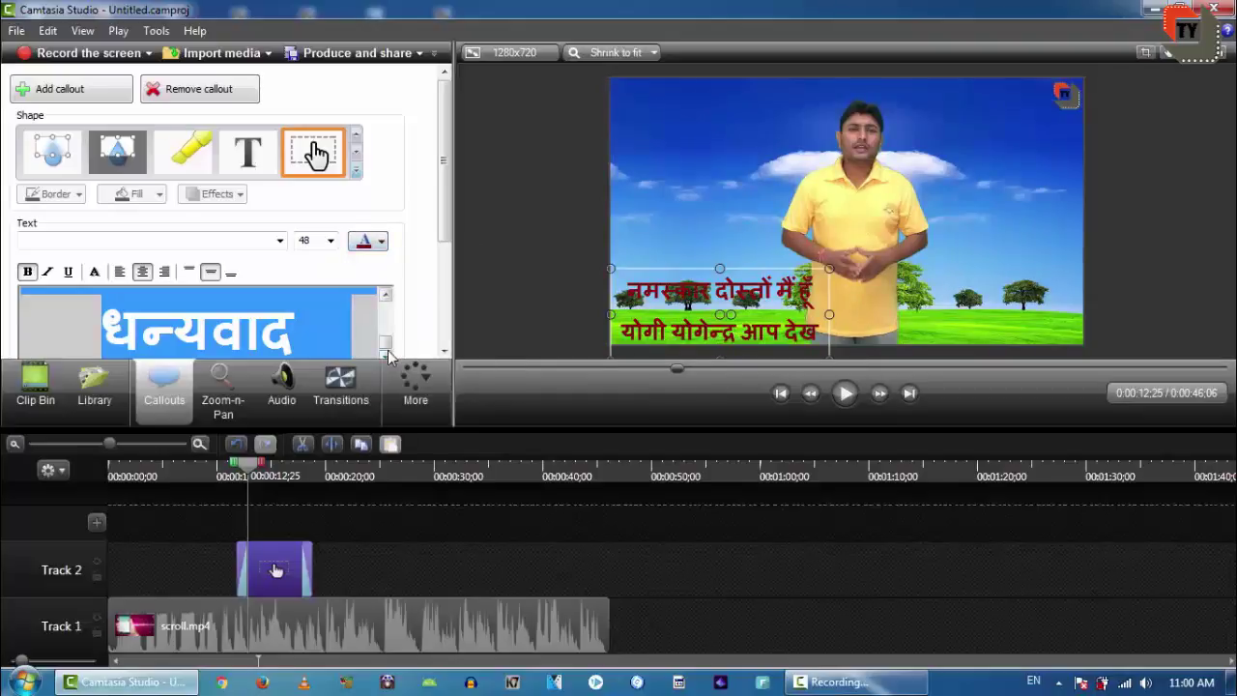
left_click(382, 244)
left_click(503, 286)
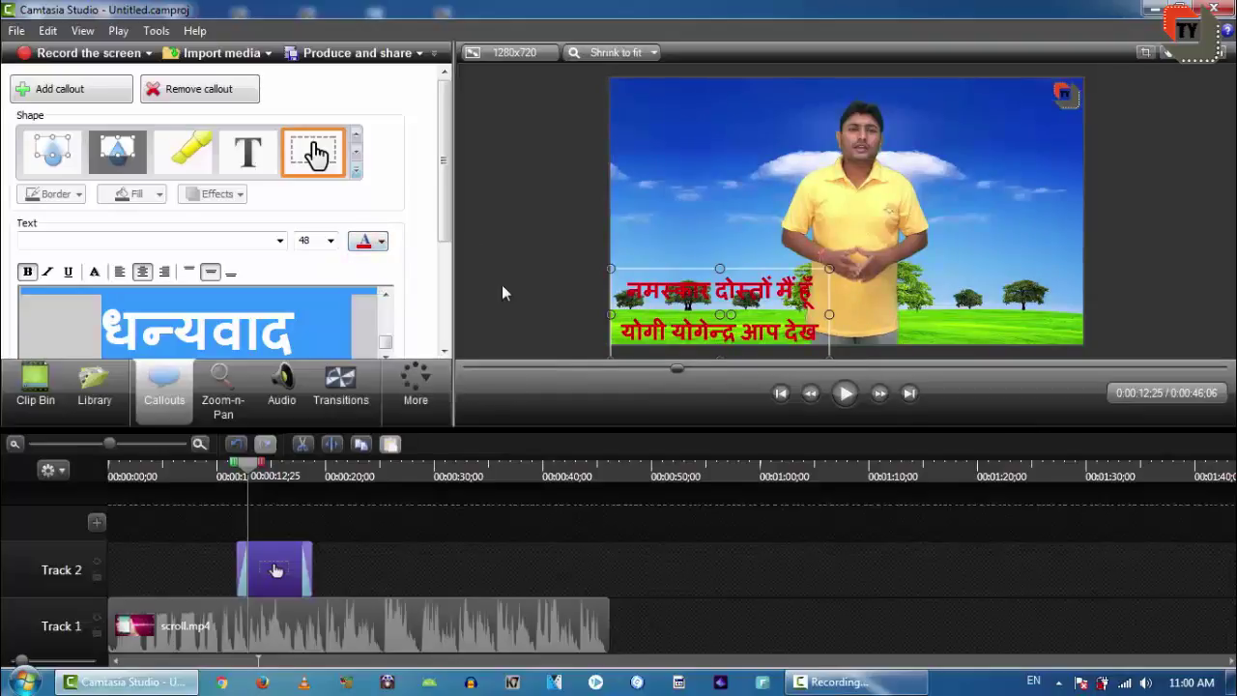
left_click(380, 244)
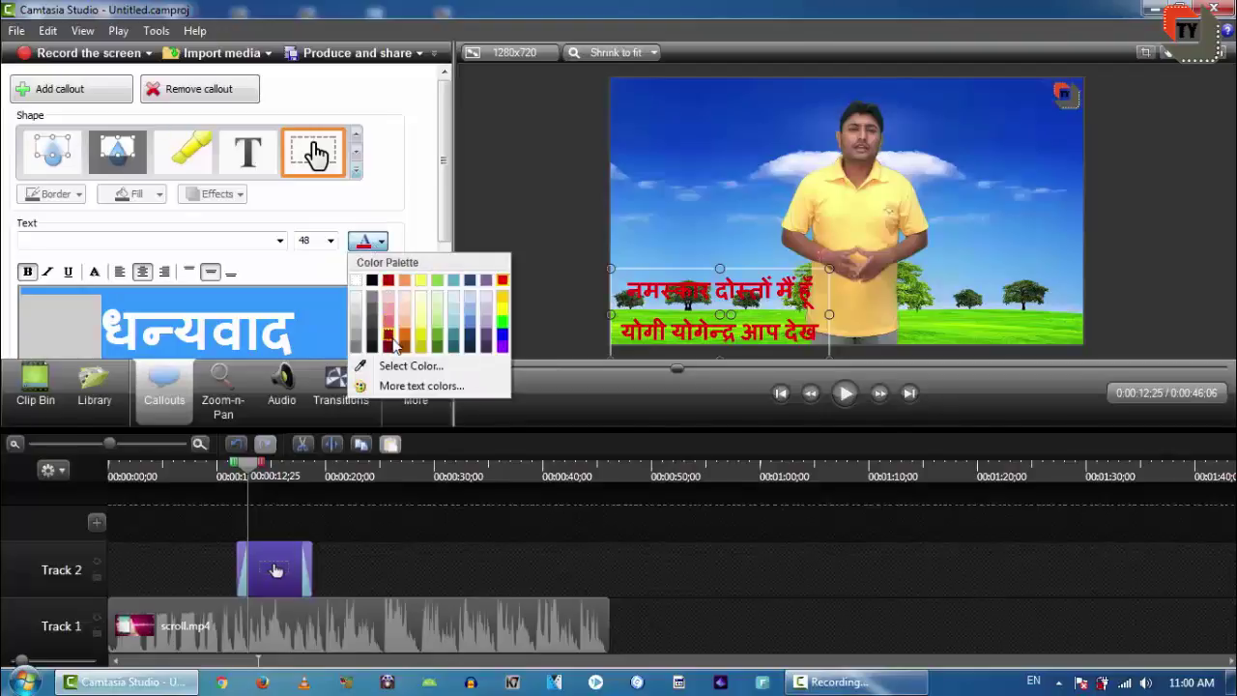
left_click(394, 344)
left_click(382, 242)
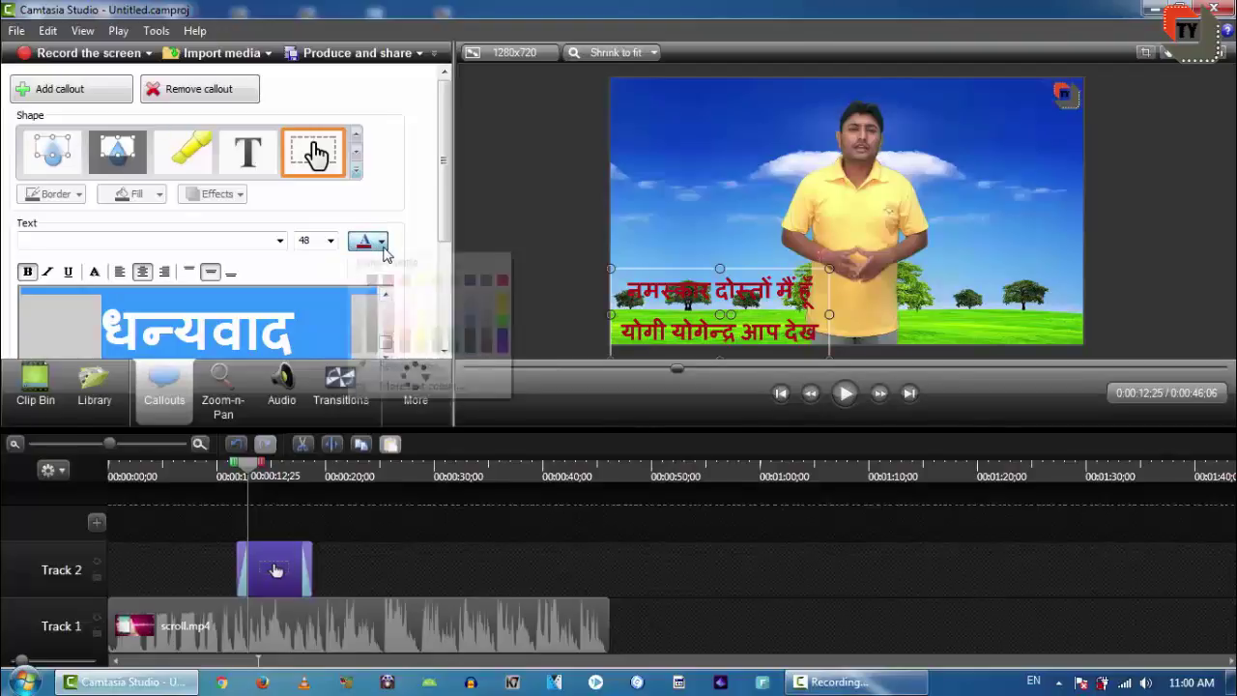
left_click(389, 290)
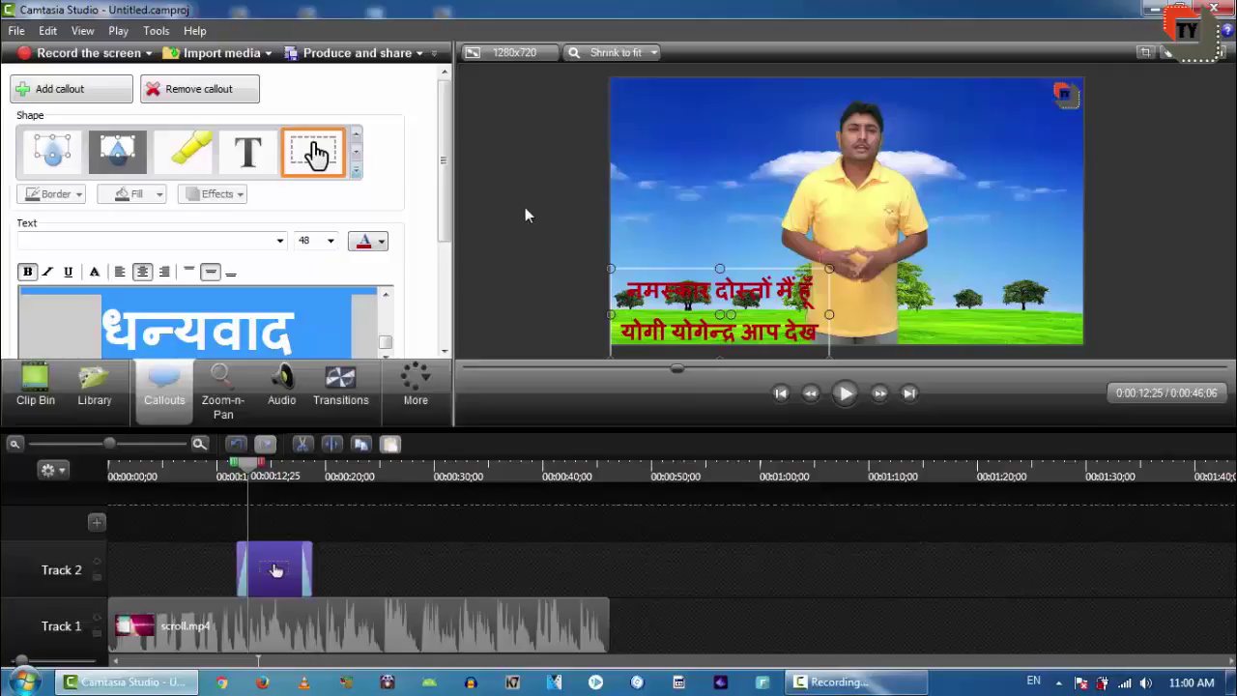
Step: Widen the callout well beyond the video frame until the whole Hindi message fits on a single line near the grass
left_click_drag(525, 207, 865, 374)
left_click_drag(831, 314, 1111, 310)
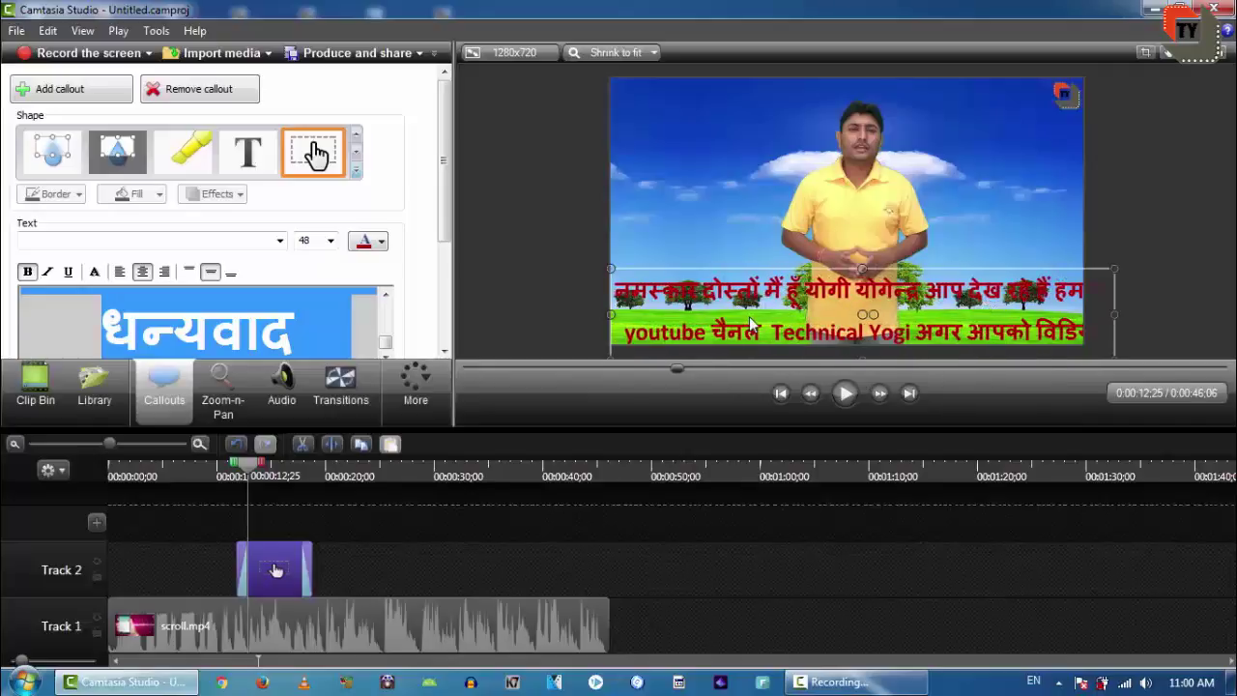
left_click_drag(766, 313, 658, 309)
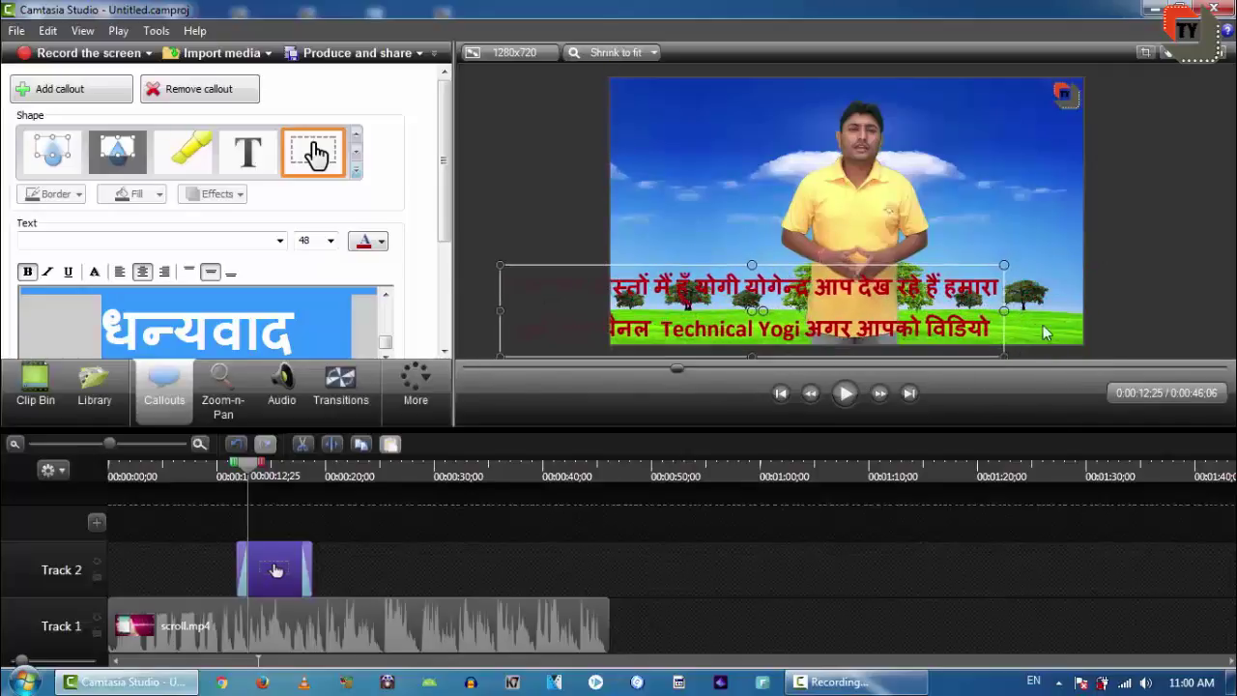
left_click_drag(1007, 311, 1234, 310)
left_click_drag(1010, 319, 726, 328)
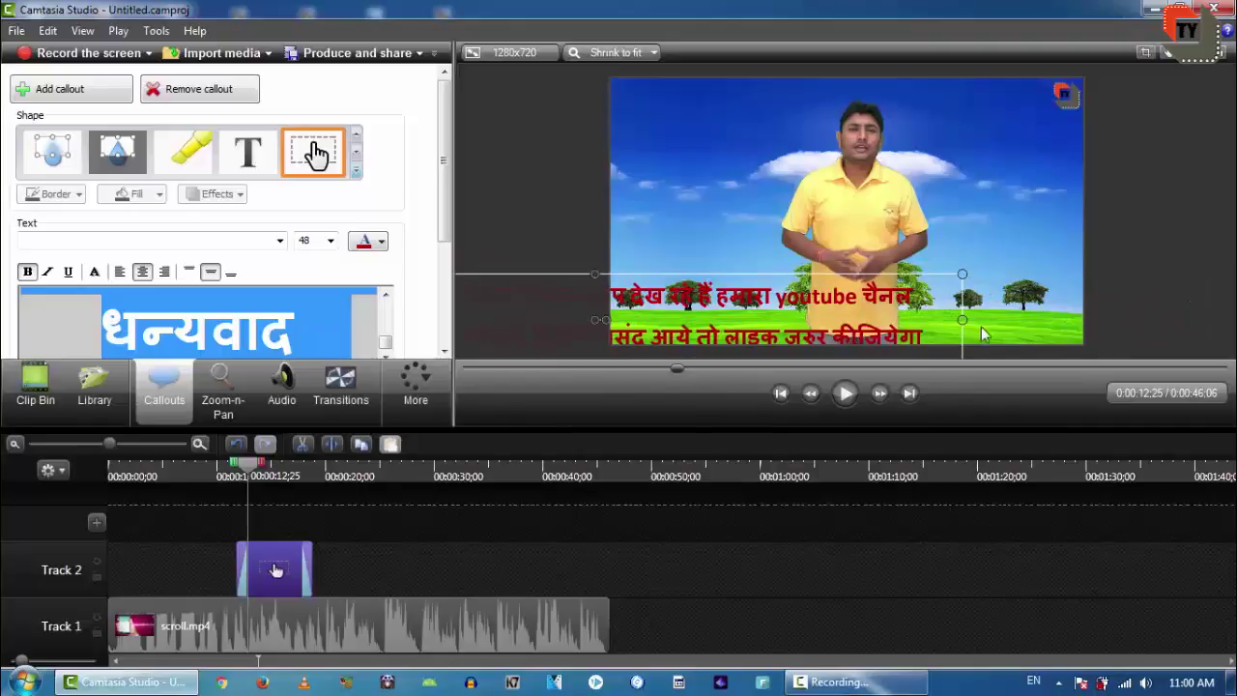
left_click_drag(968, 323, 1104, 322)
left_click_drag(986, 310, 775, 307)
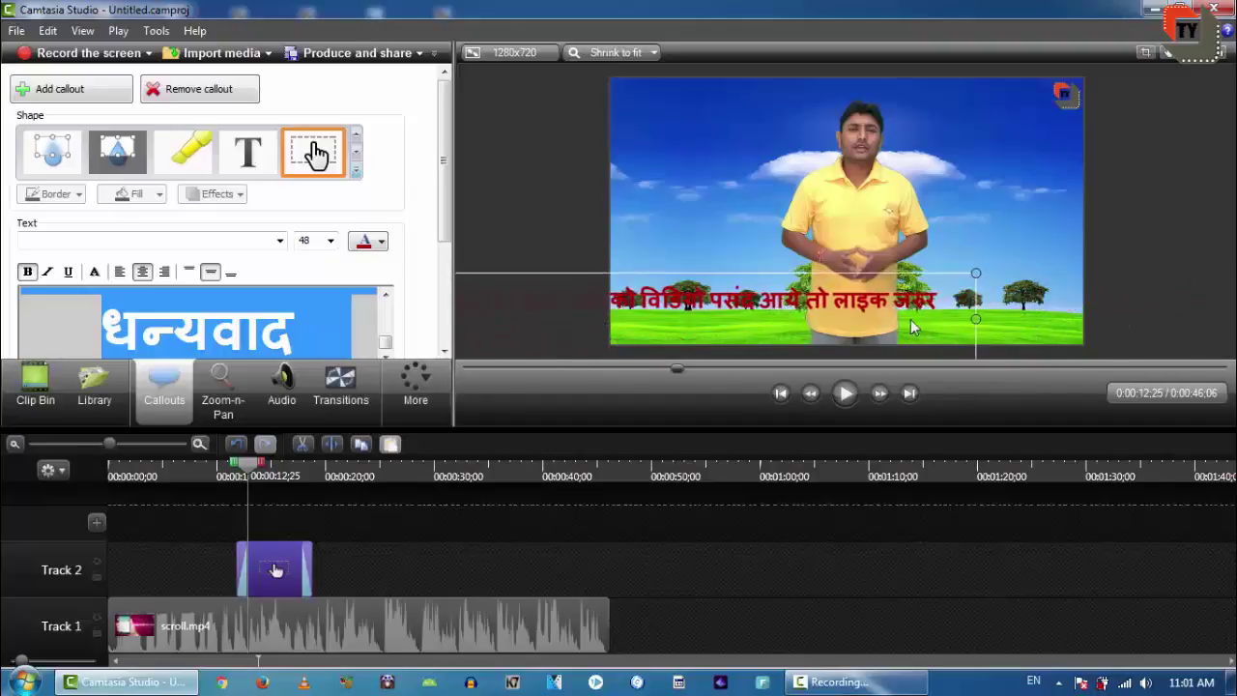
left_click_drag(976, 319, 1127, 323)
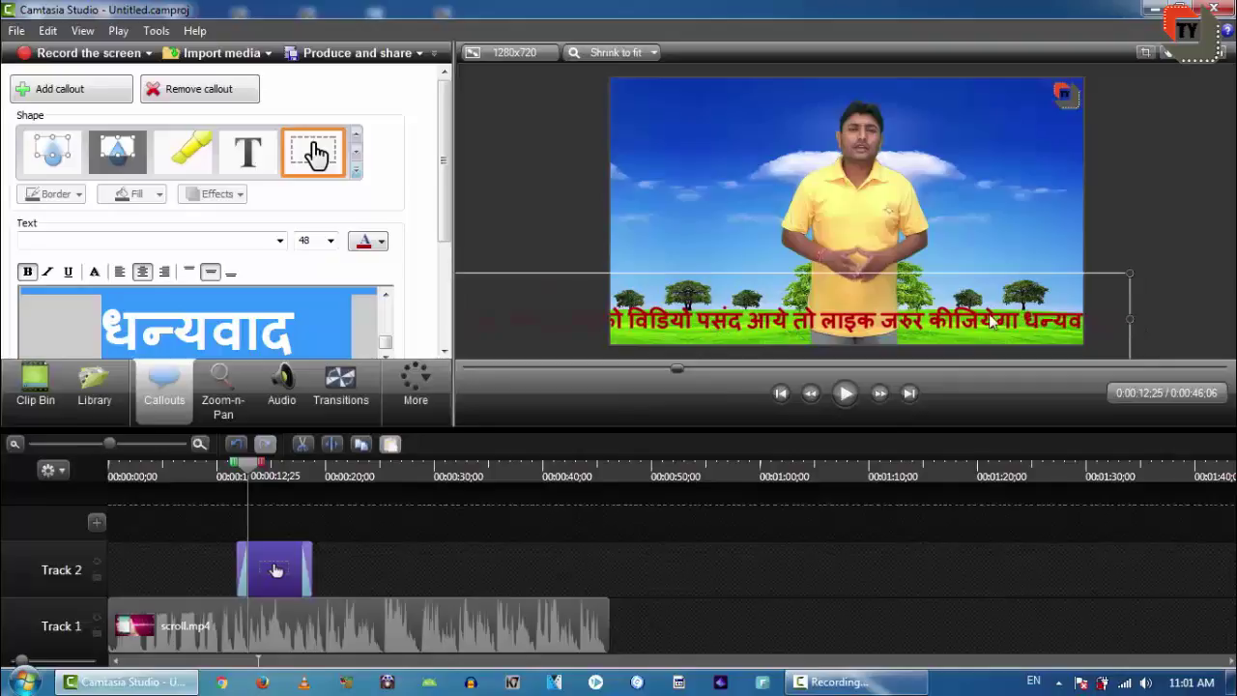
Step: Move the callout rightwards until only its first letters remain in the frame, and extend its Track 2 clip slightly past the end of scroll.mp4
left_click_drag(720, 323, 1164, 320)
left_click_drag(746, 312, 854, 336)
left_click_drag(650, 329, 1088, 336)
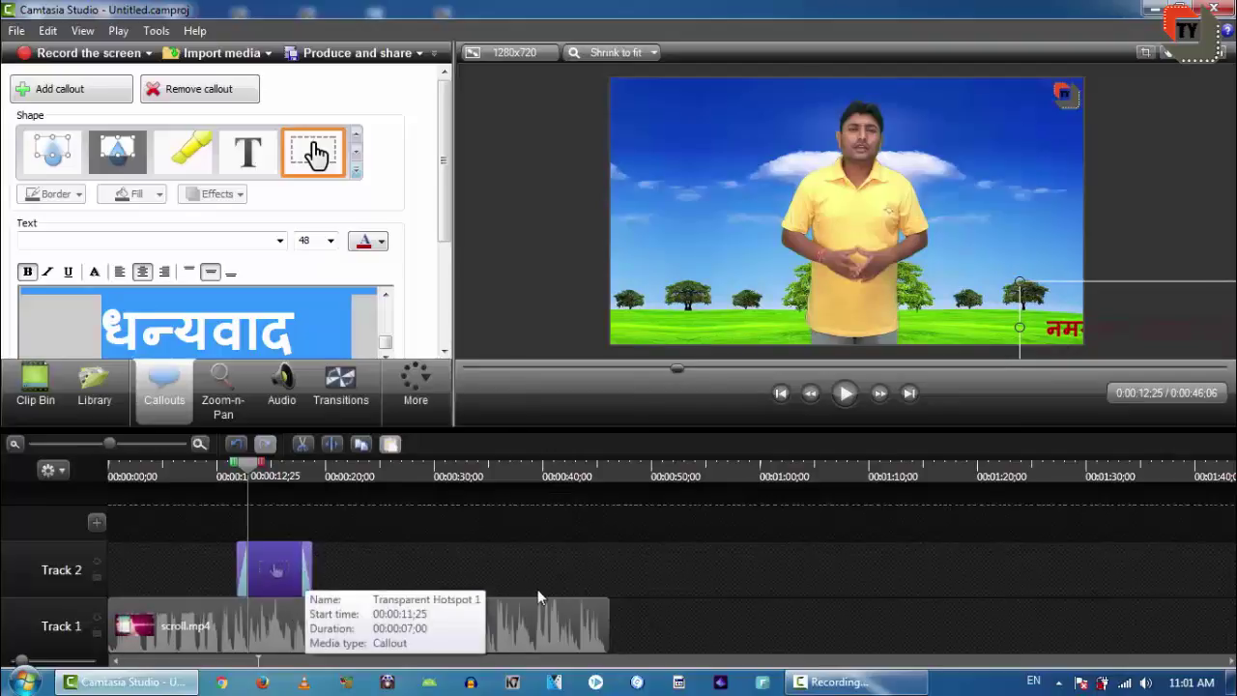
left_click_drag(267, 544, 350, 606)
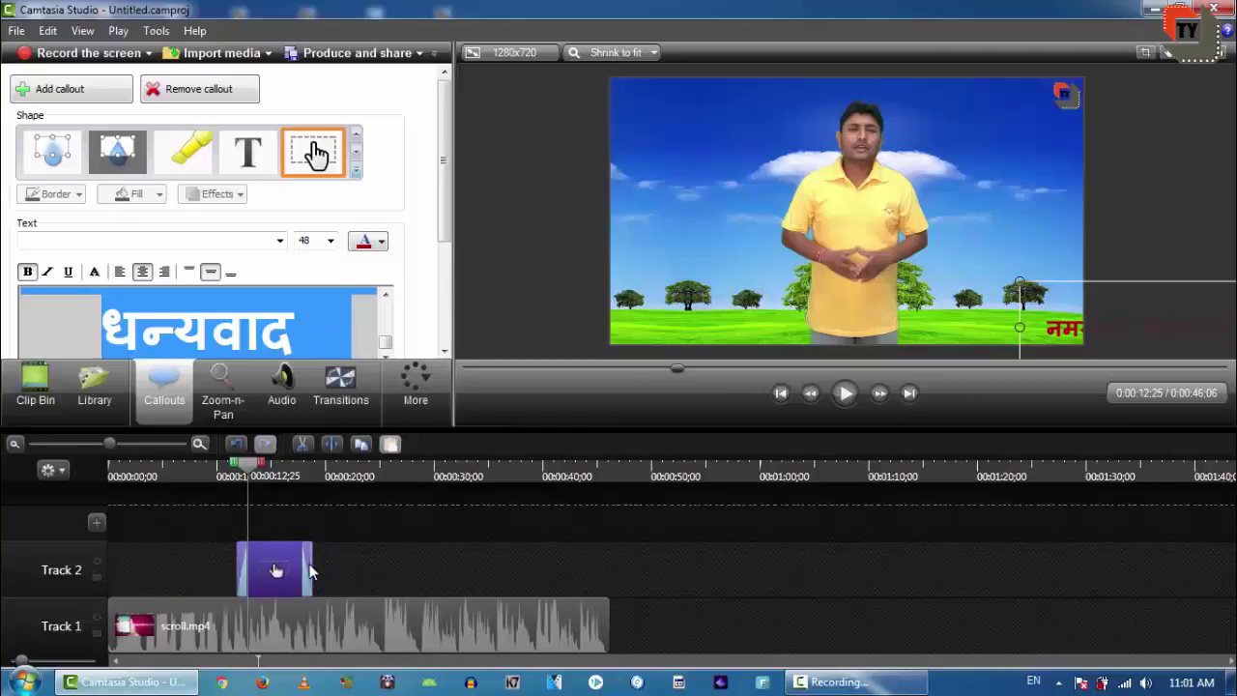
mouse_move(309, 570)
left_mouse_down()
mouse_move(648, 585)
mouse_move(612, 596)
mouse_move(602, 551)
mouse_move(634, 553)
left_mouse_up()
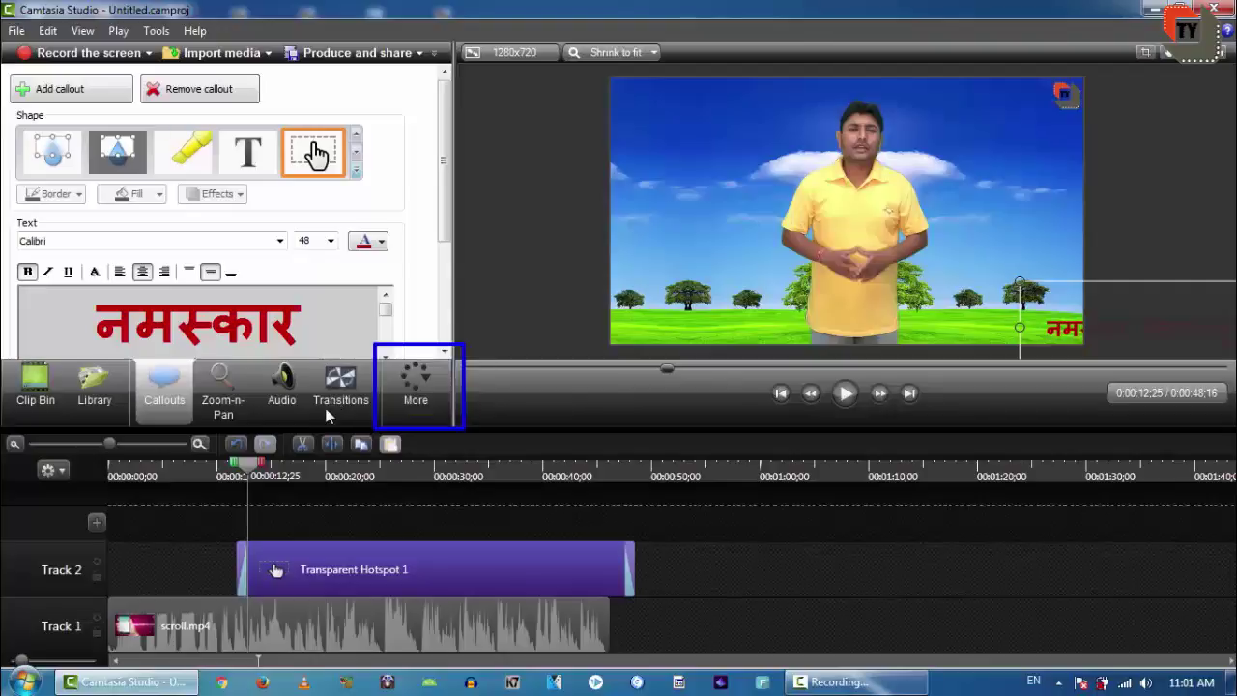
Step: Add a Visual Properties animation to the hotspot callout clip on Track 2 at the playhead
left_click(423, 378)
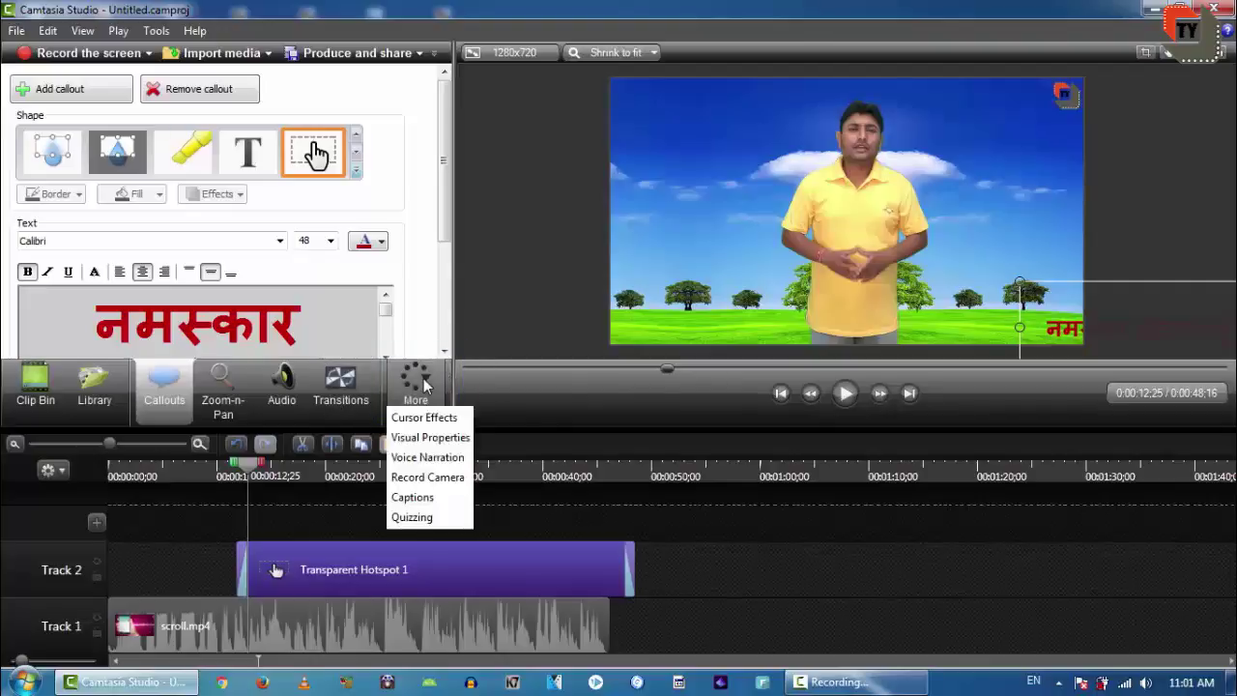
left_click(423, 438)
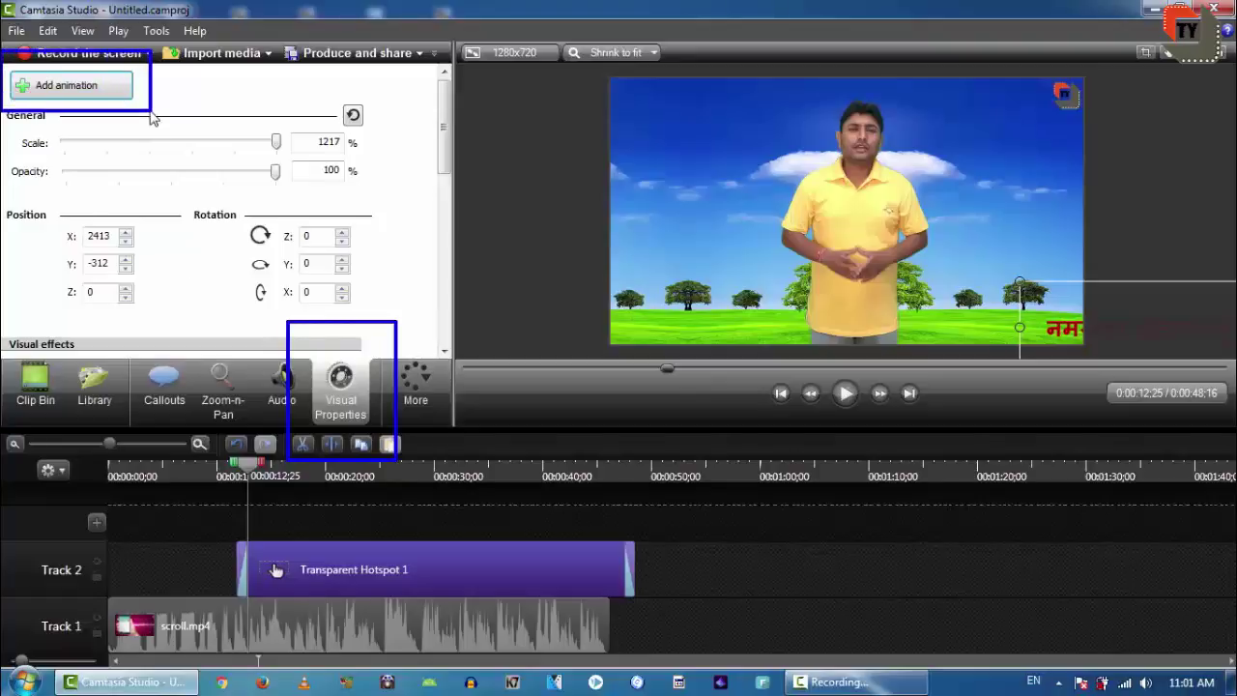
double_click(353, 552)
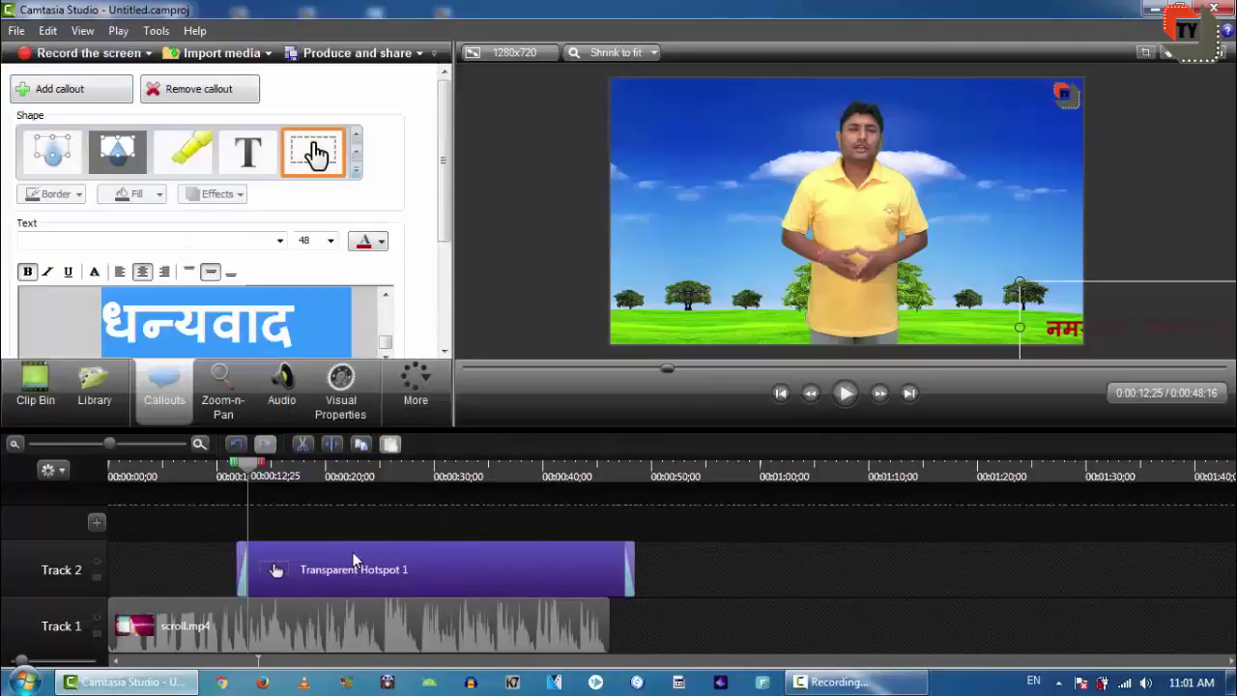
left_click(344, 408)
left_click(89, 84)
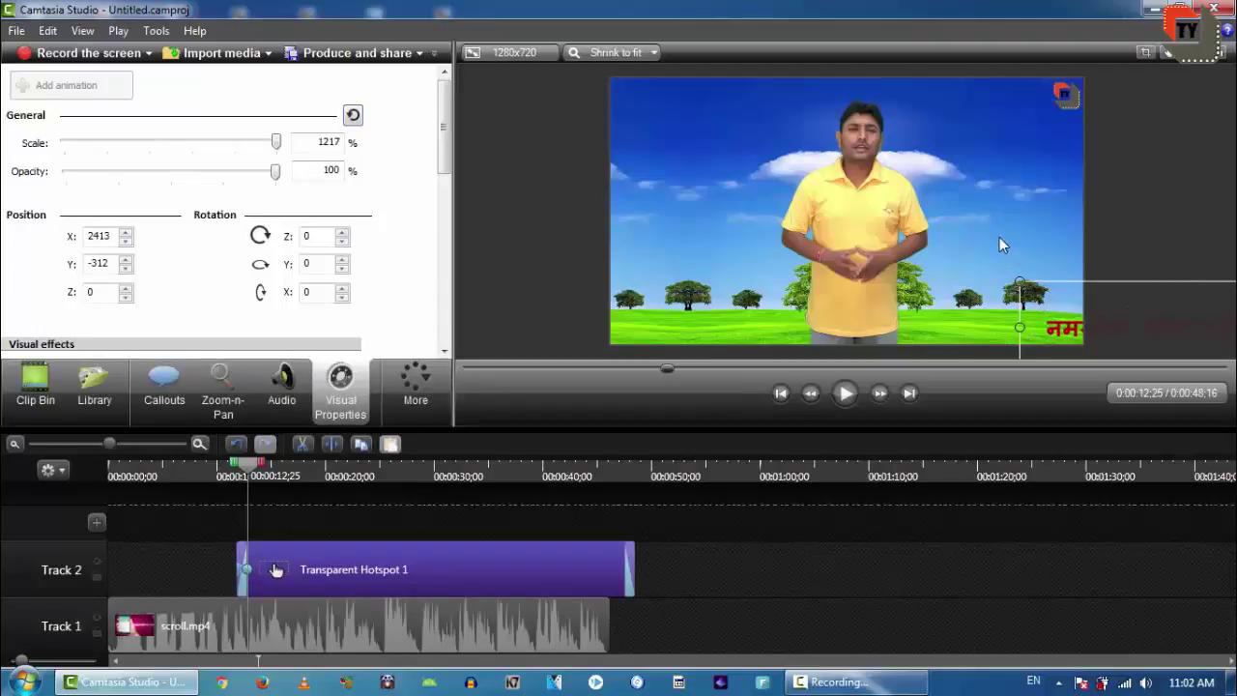
Step: Move the callout leftwards fully out of the frame to about X -2639, and stretch its animation across the whole clip
left_click_drag(999, 238, 1113, 357)
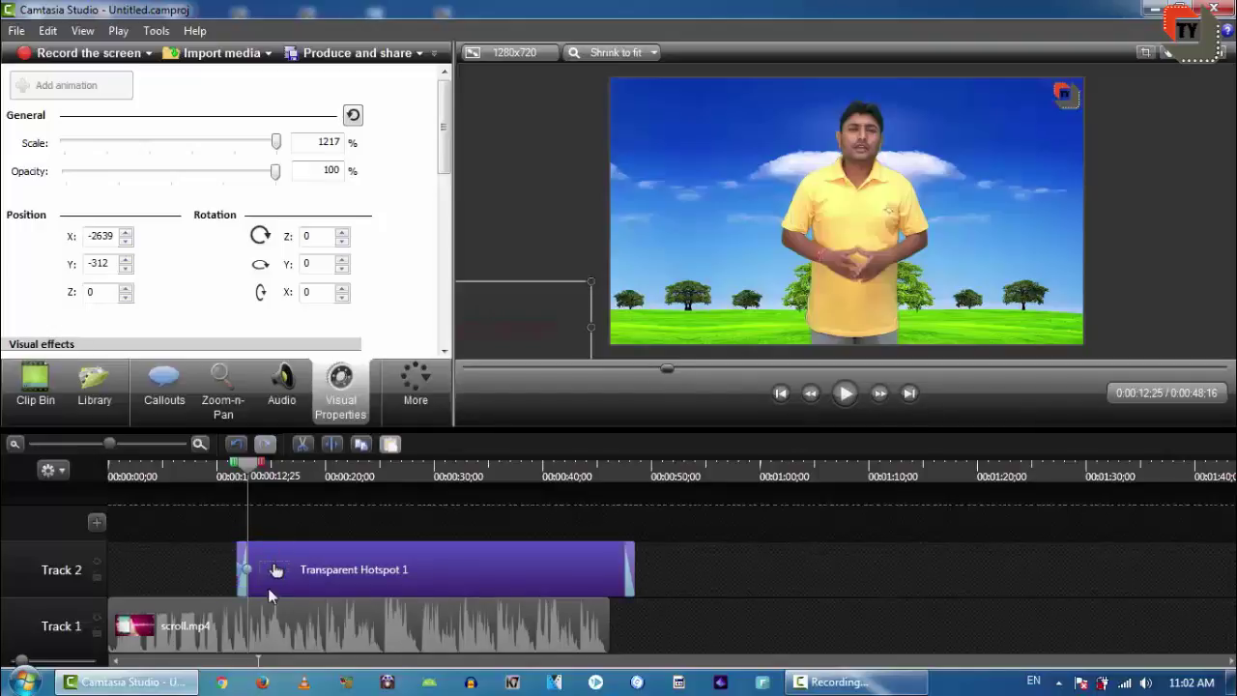
left_click(256, 571)
left_click_drag(336, 584, 665, 577)
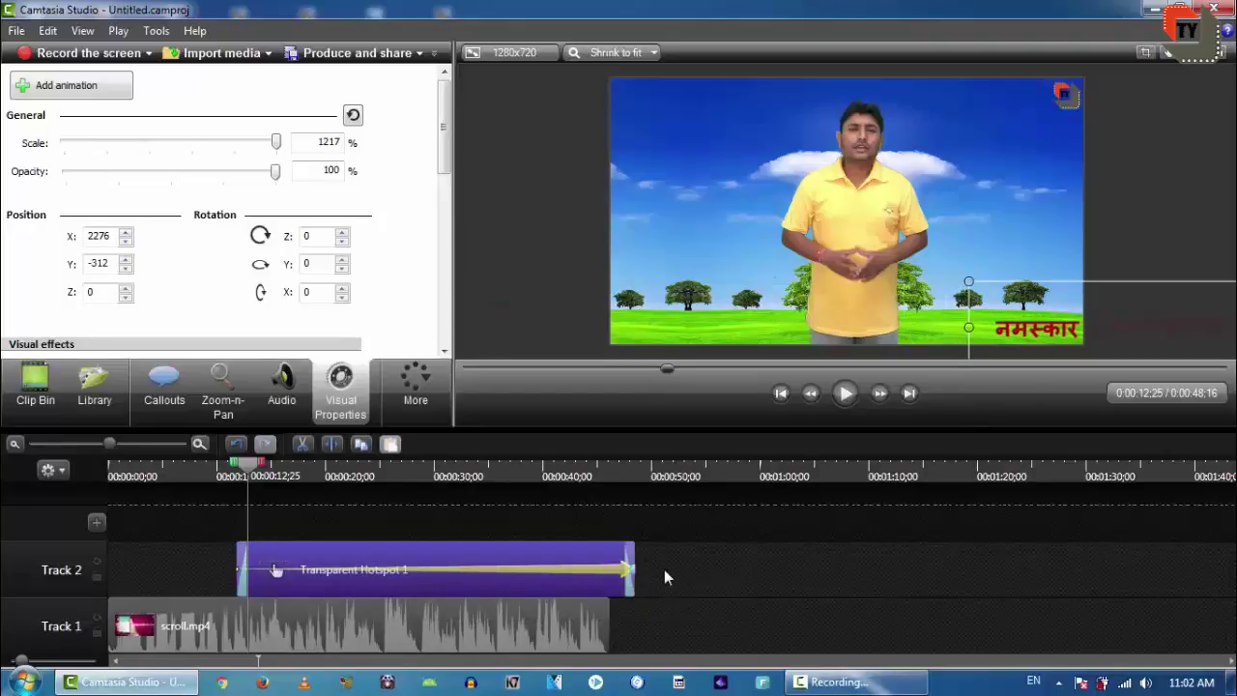
Step: Preview the scrolling text, and try a faster scroll by shortening the callout clip to about 14 seconds
left_click(843, 394)
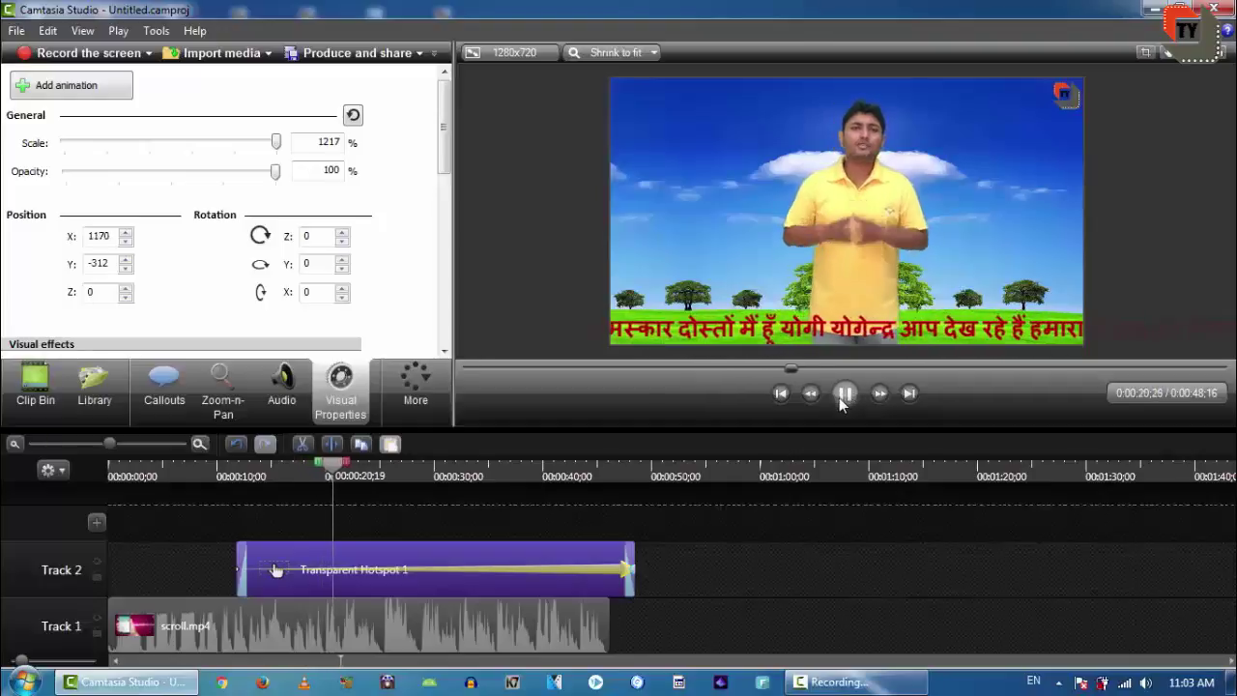
left_click(840, 396)
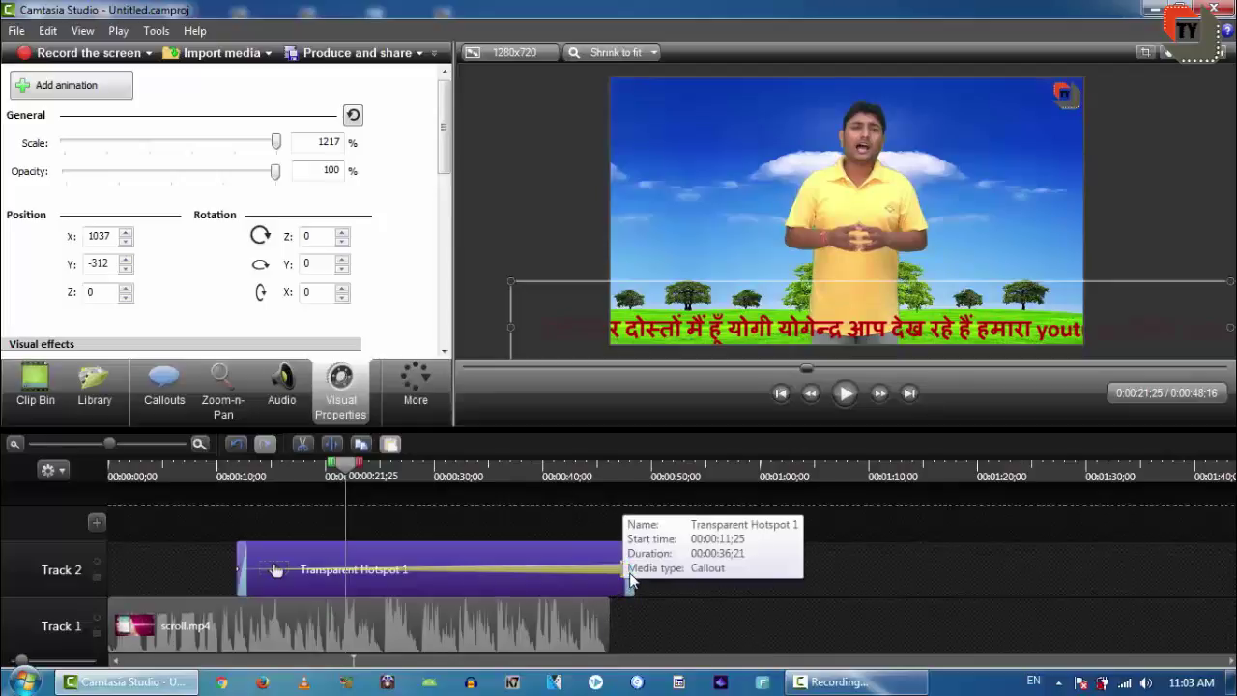
left_click_drag(633, 567, 396, 568)
left_click_drag(635, 567, 393, 580)
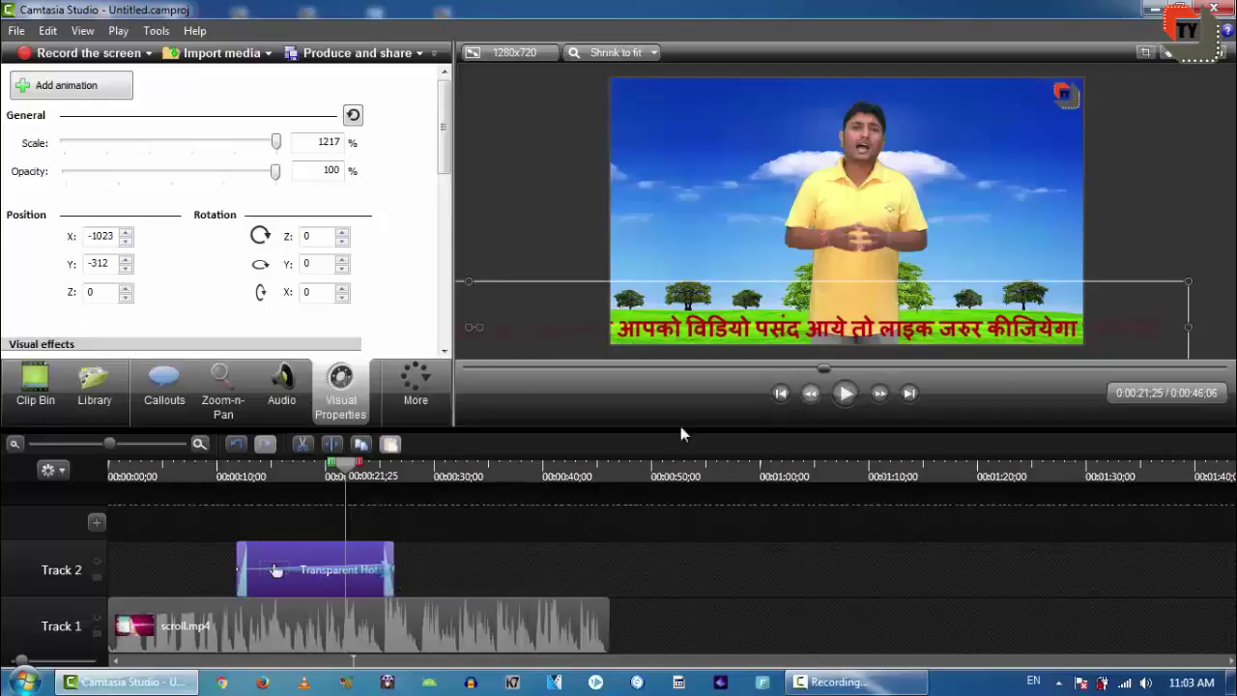
left_click_drag(339, 472, 292, 468)
left_click(846, 394)
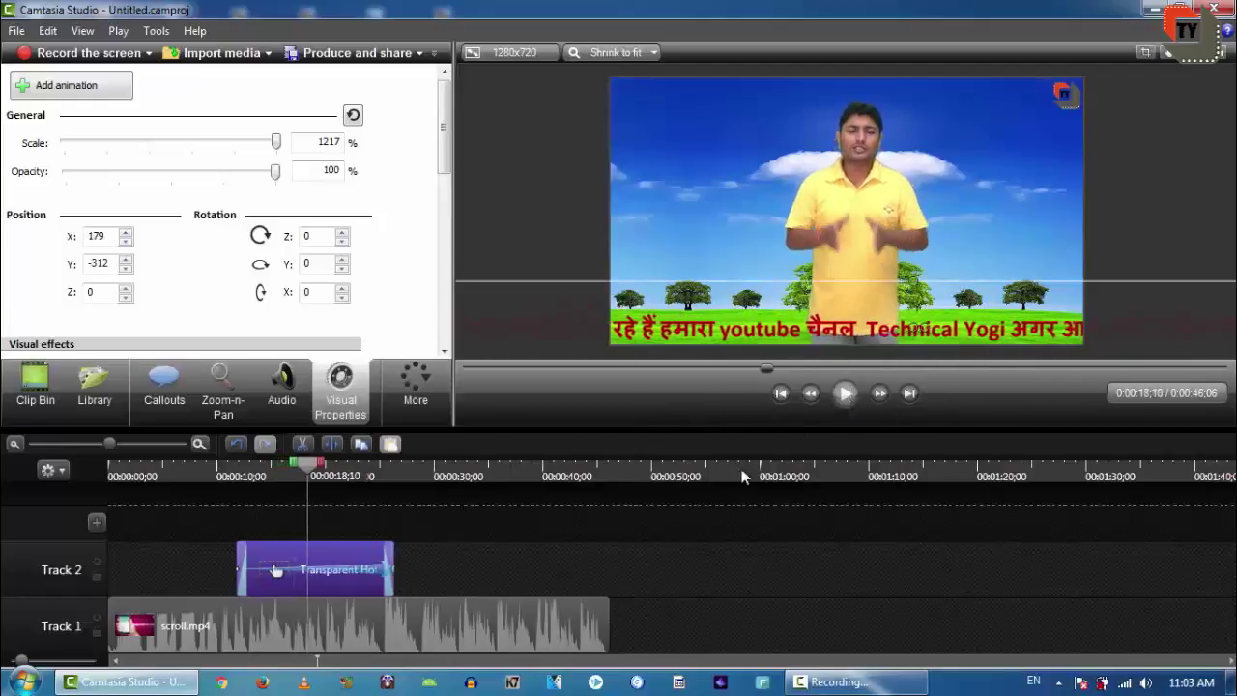
left_click(847, 394)
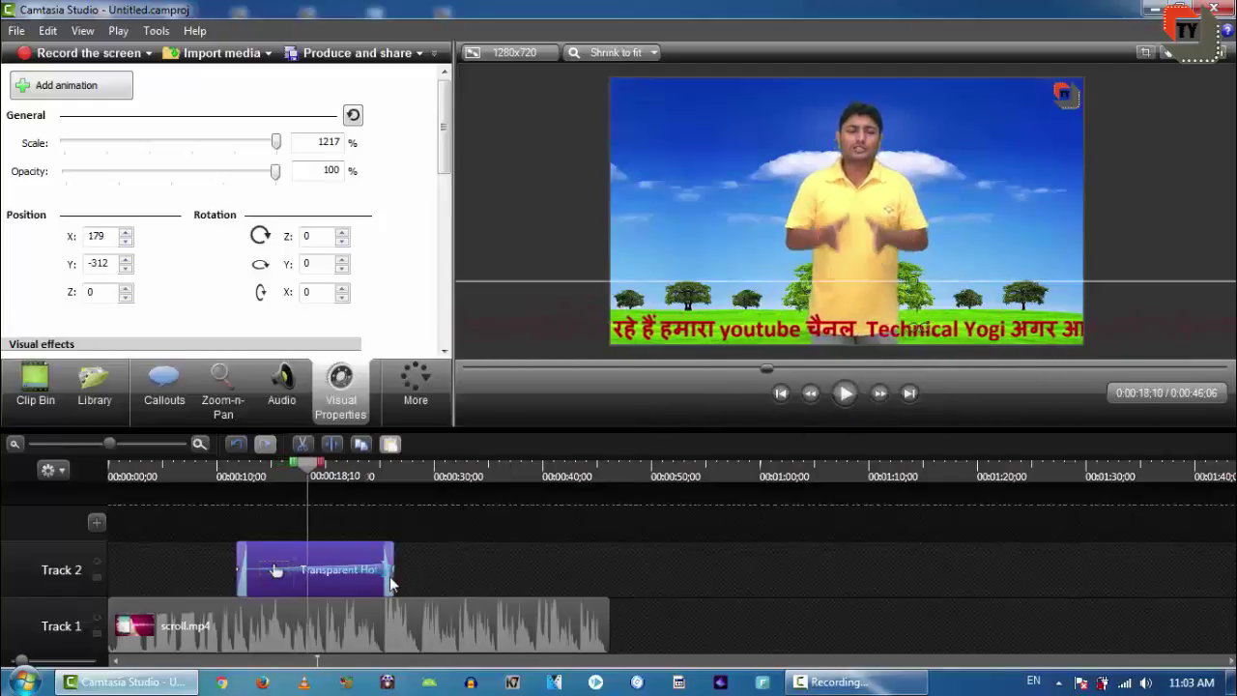
Step: Try repeating the message with a copy of the hotspot clip placed directly after the original on Track 2, and delete the copy
right_click(311, 553)
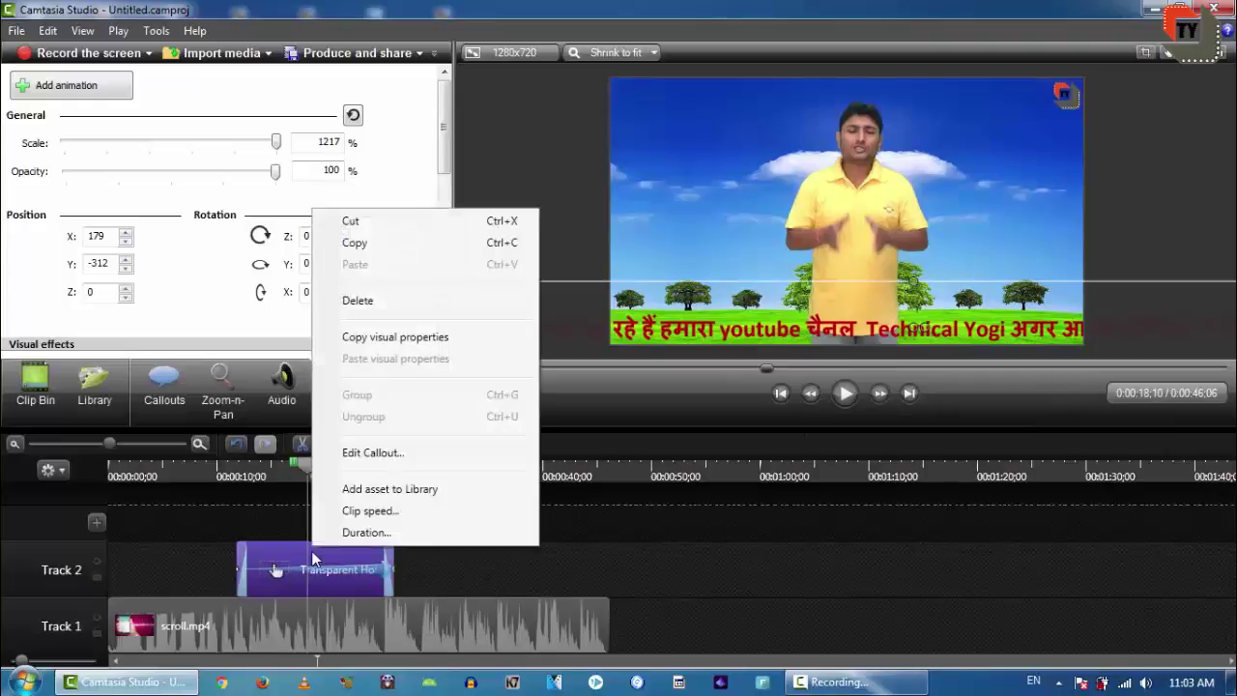
left_click(387, 246)
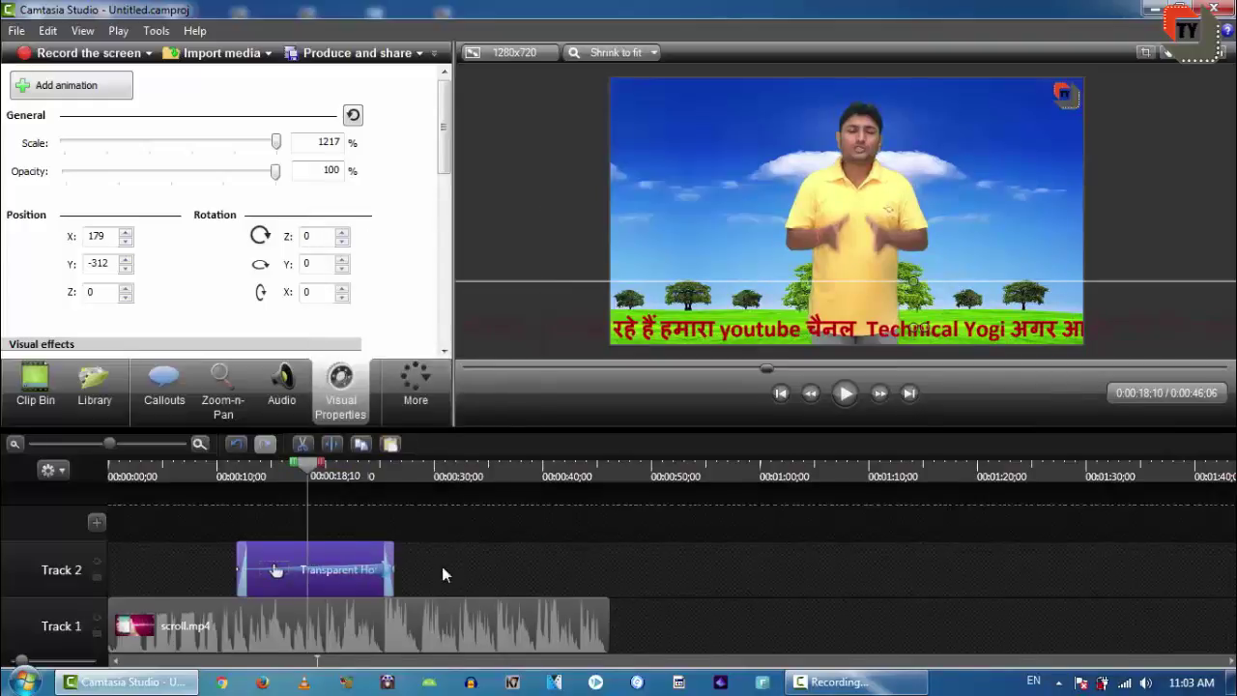
right_click(438, 572)
left_click(491, 289)
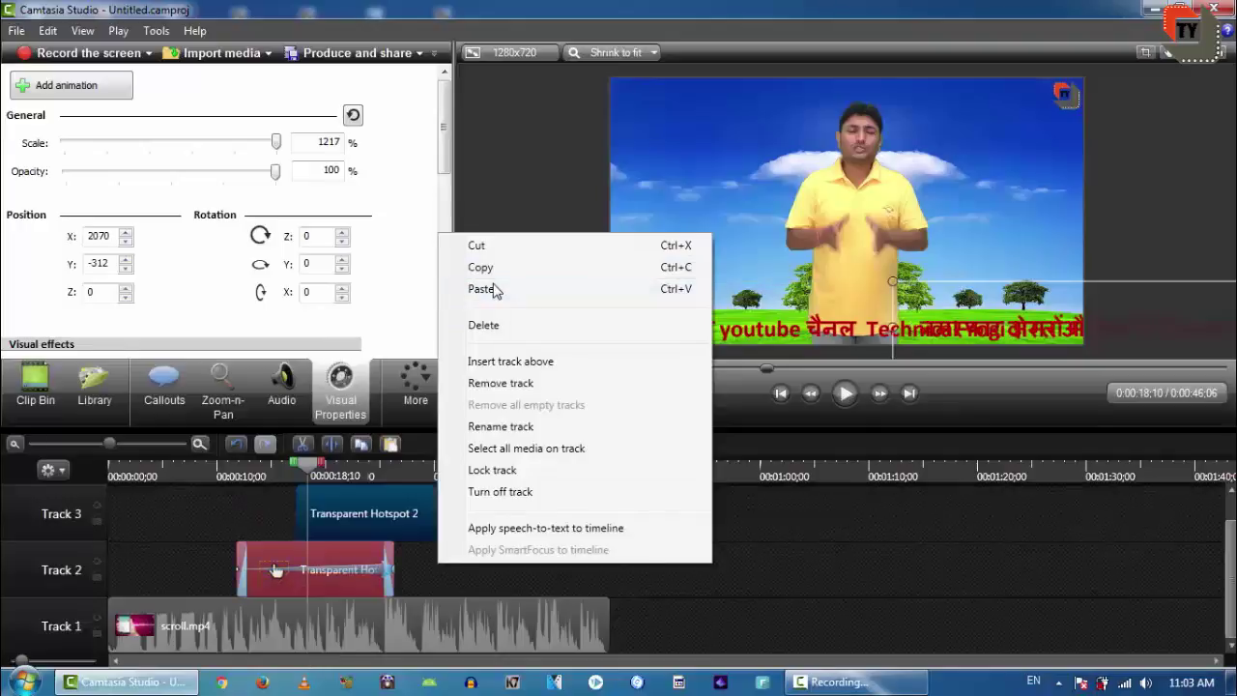
left_click(491, 289)
left_click_drag(411, 506, 415, 579)
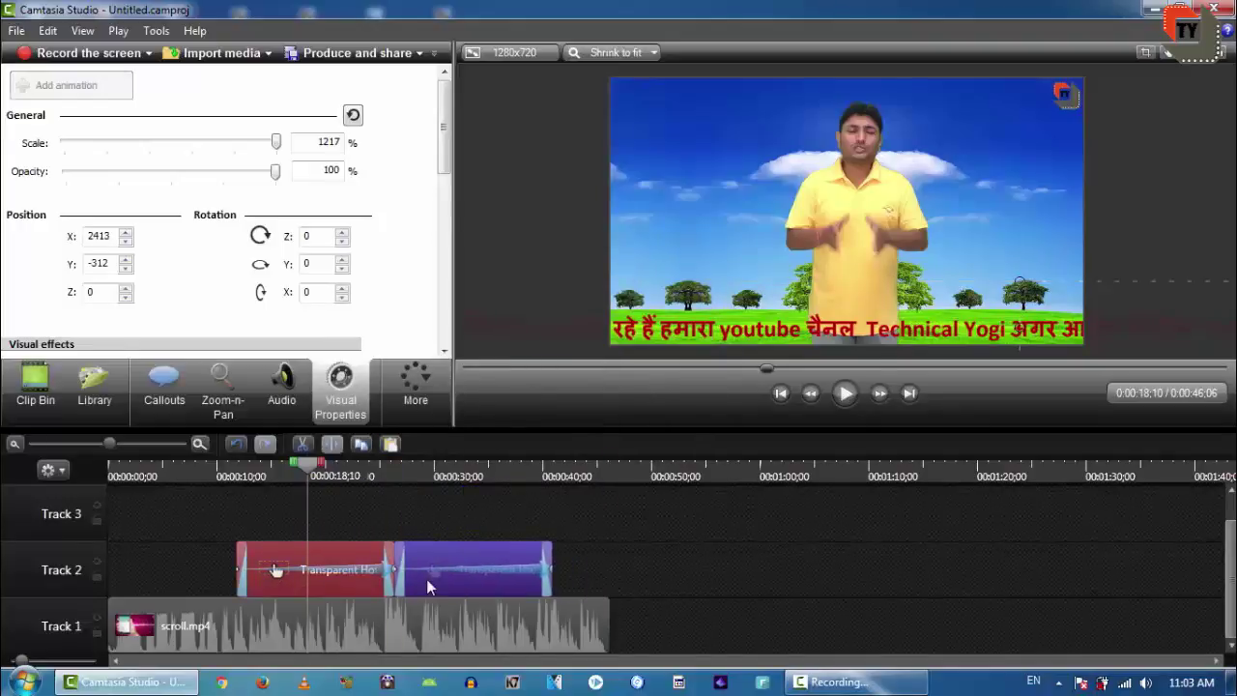
right_click(426, 579)
left_click(474, 329)
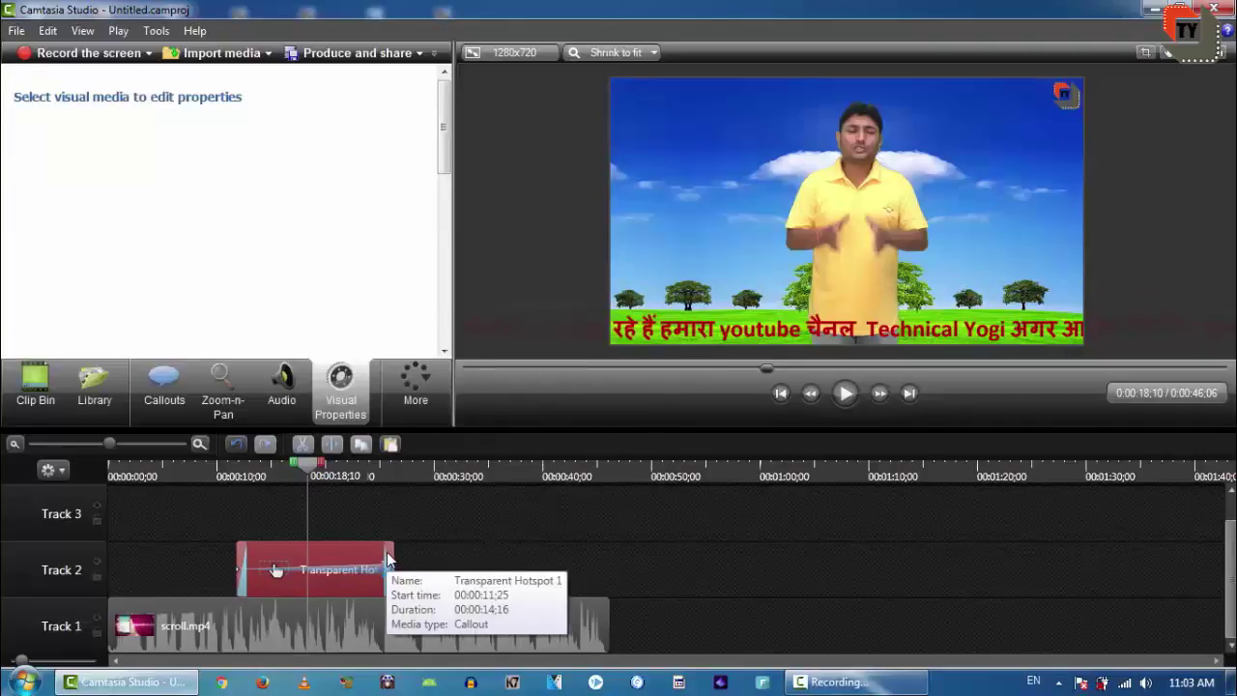
Step: Extend the callout clip to the end of scroll.mp4 and stretch its animation to the clip's new end
left_click_drag(393, 549, 624, 549)
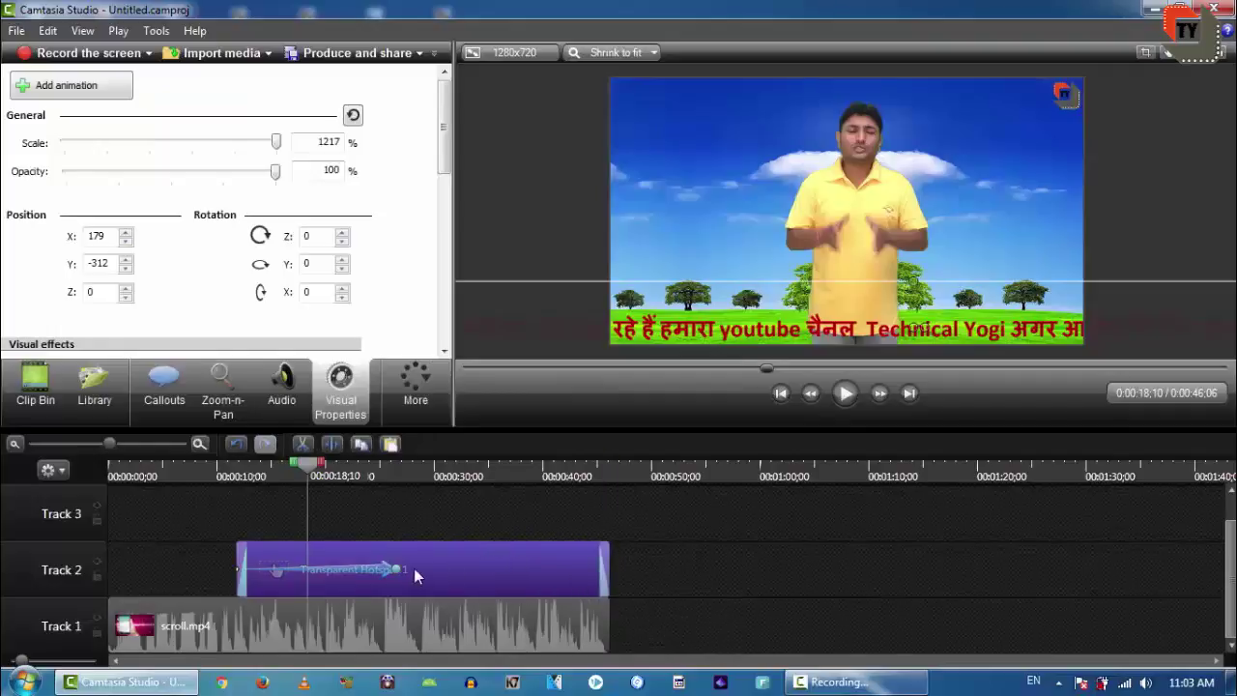
left_click_drag(396, 569, 687, 580)
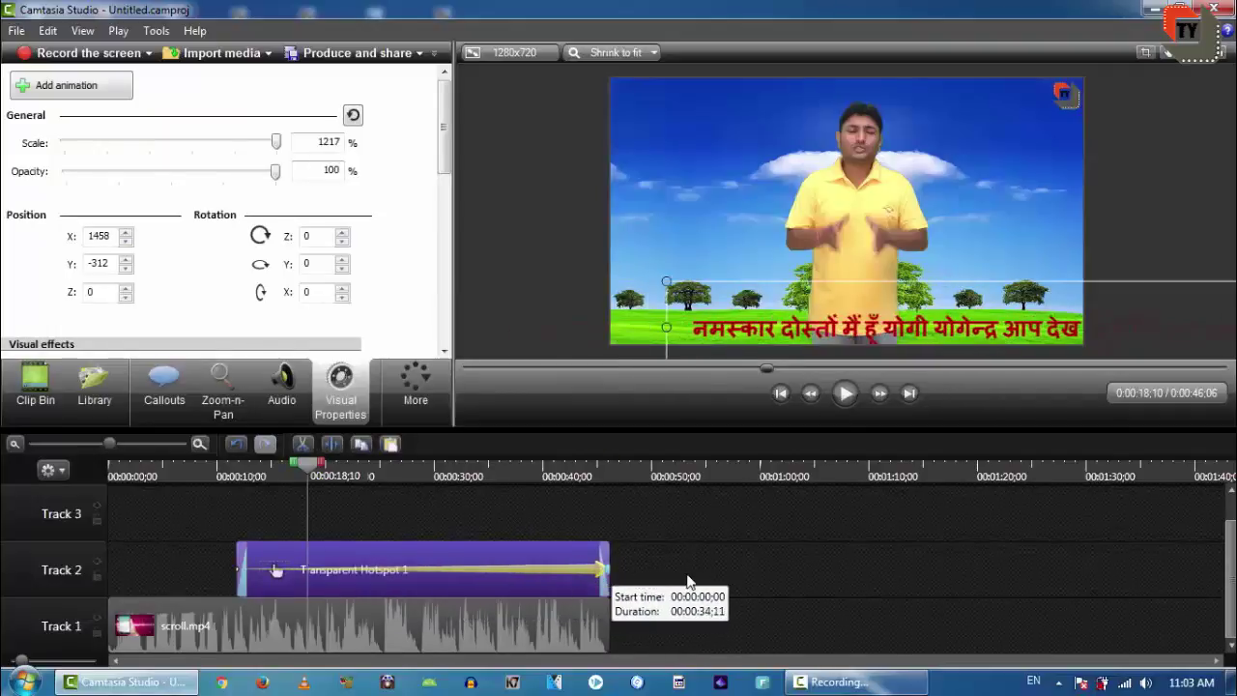
Step: Produce the video with the MP4 only (up to 1080p) preset under the production name "scrol patti"
left_click(356, 56)
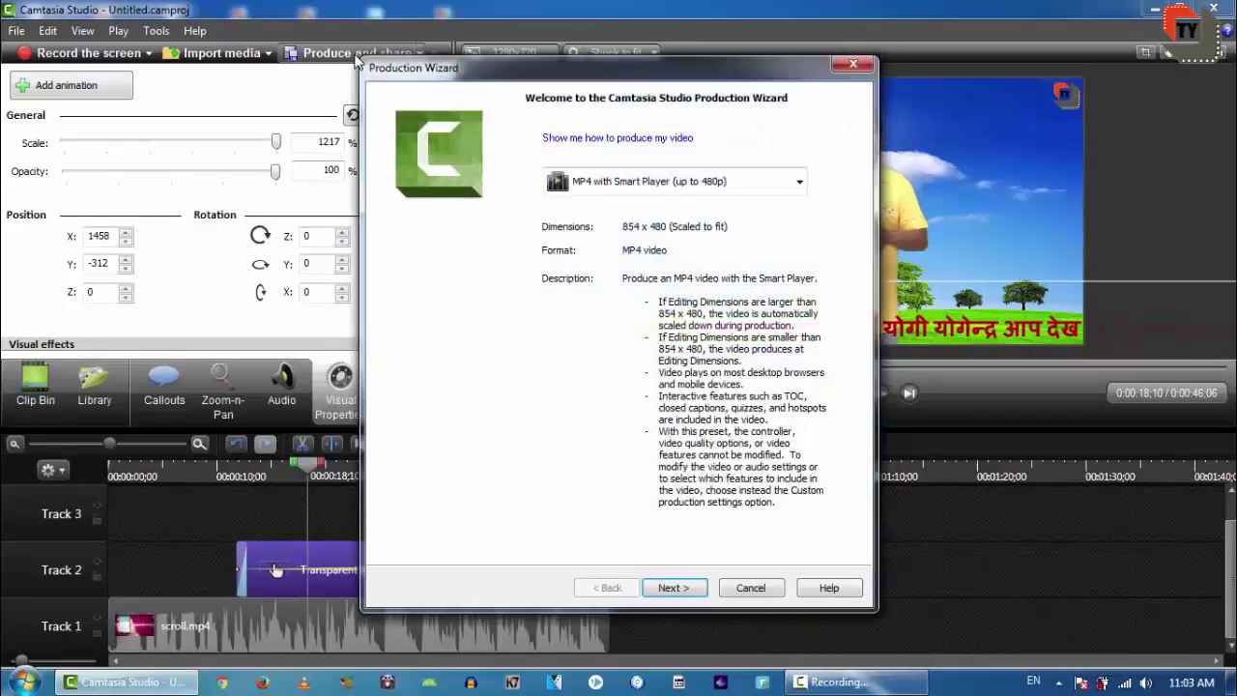
left_click(663, 183)
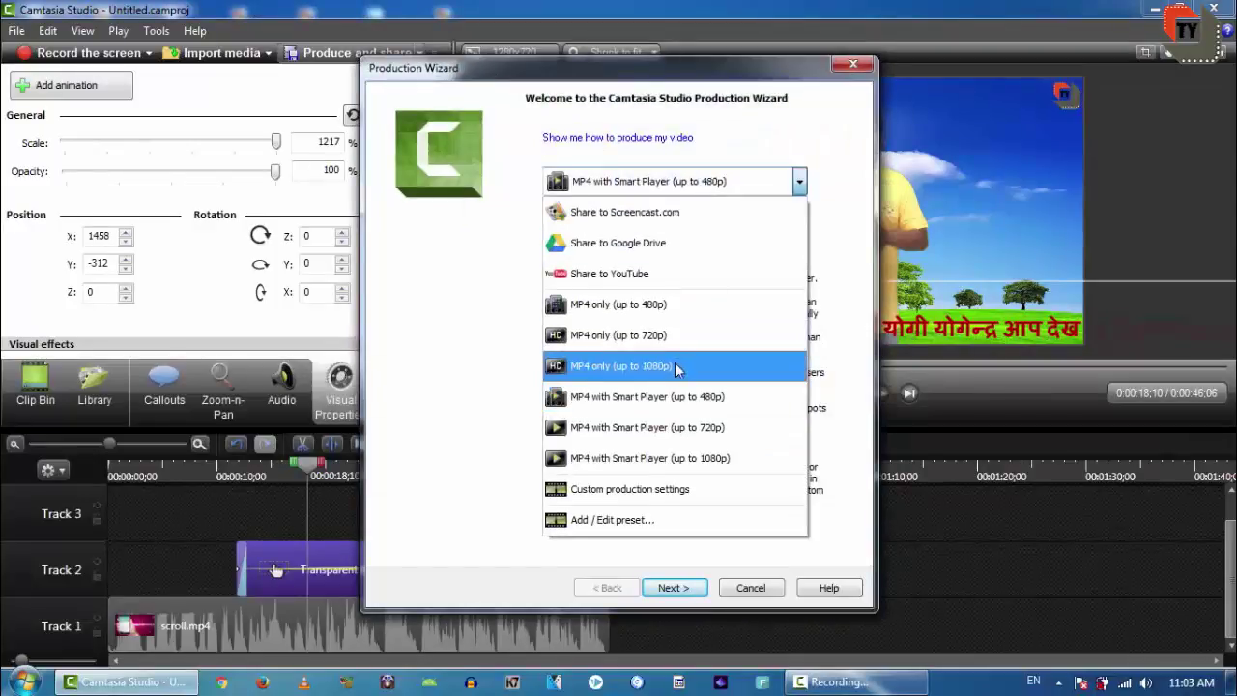
left_click(679, 363)
left_click(675, 588)
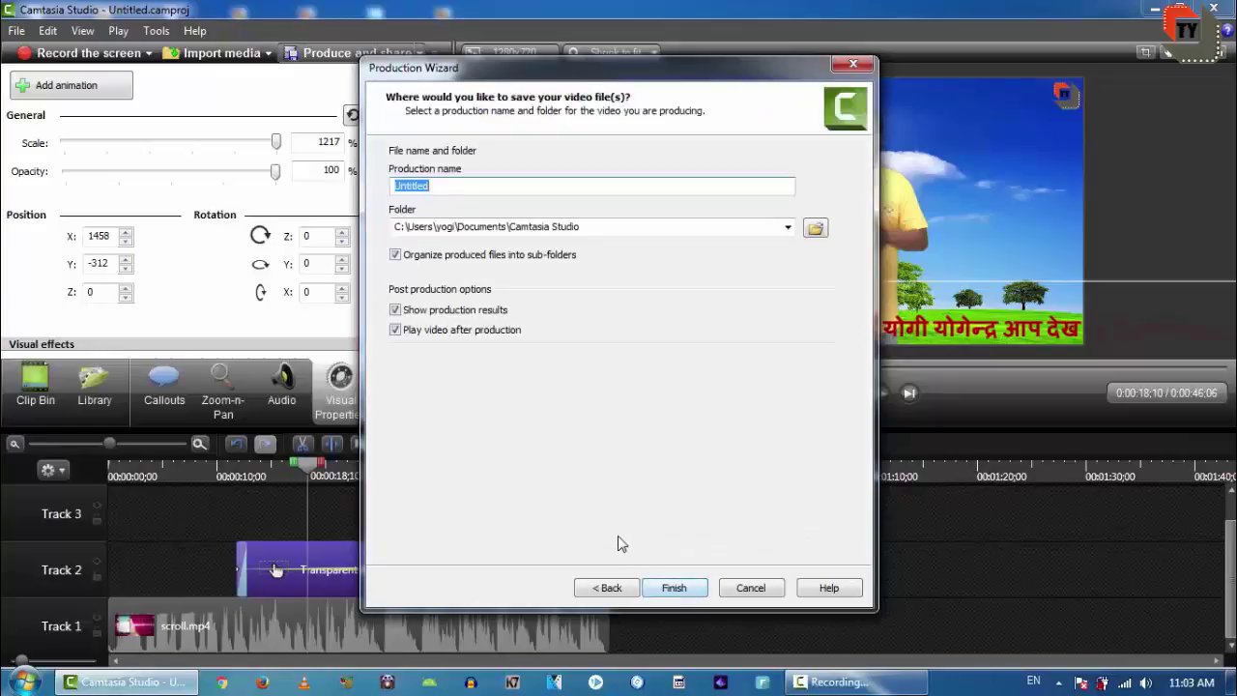
type("s")
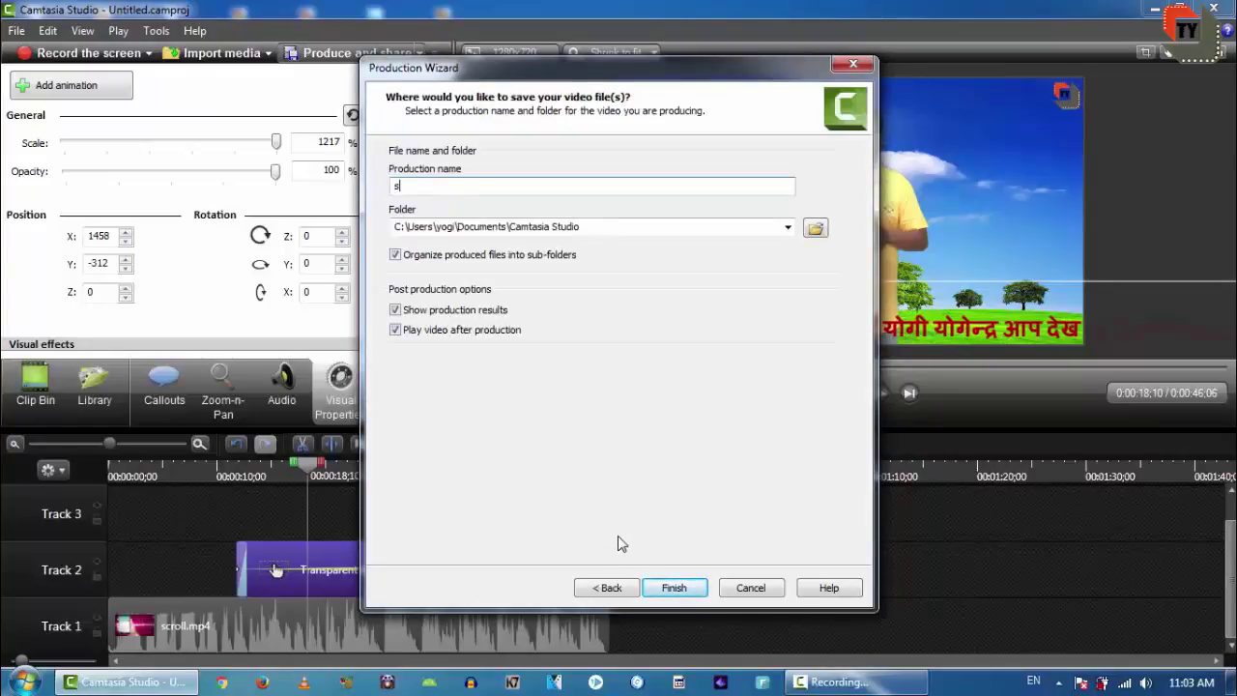
type("crol patti")
left_click(674, 588)
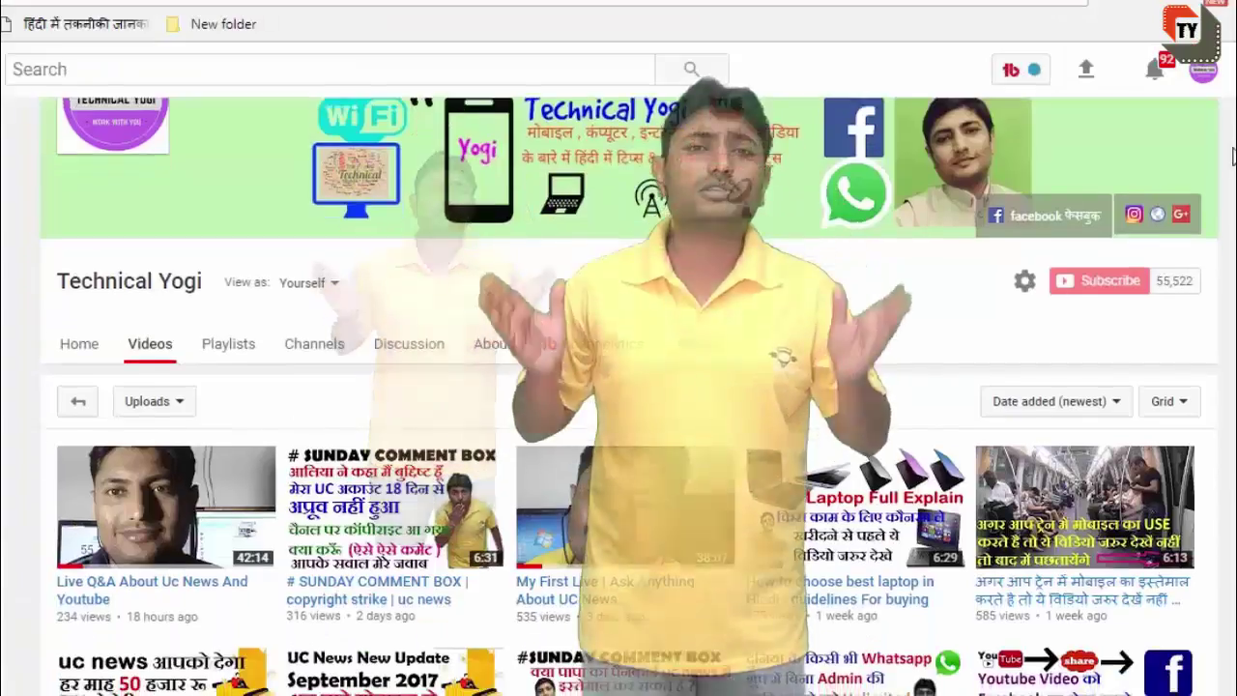
scroll(1232, 155, "down", 1)
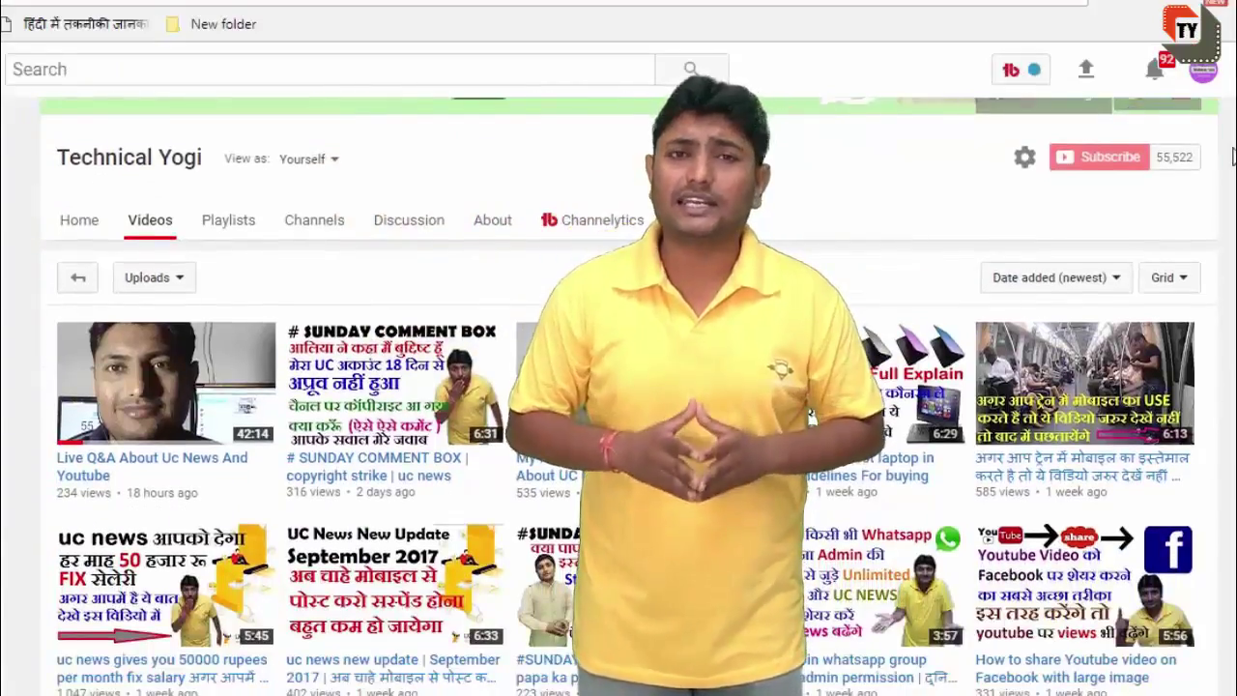
scroll(1234, 157, "down", 3)
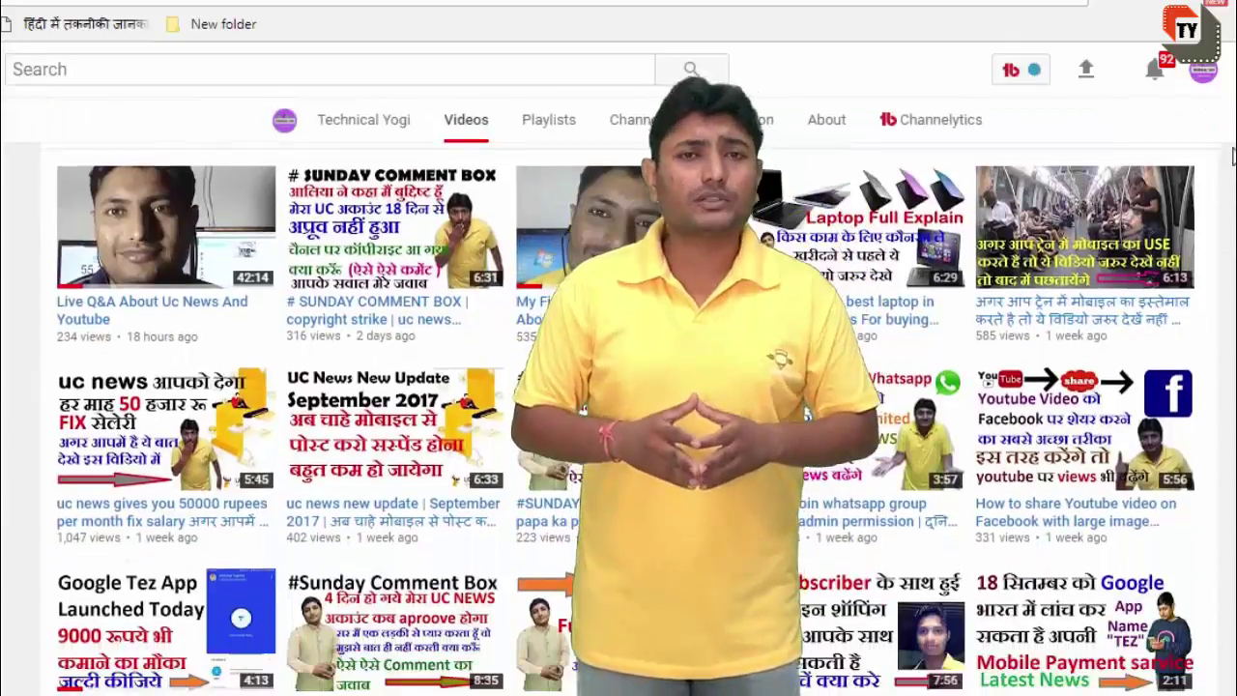
scroll(1234, 157, "down", 1)
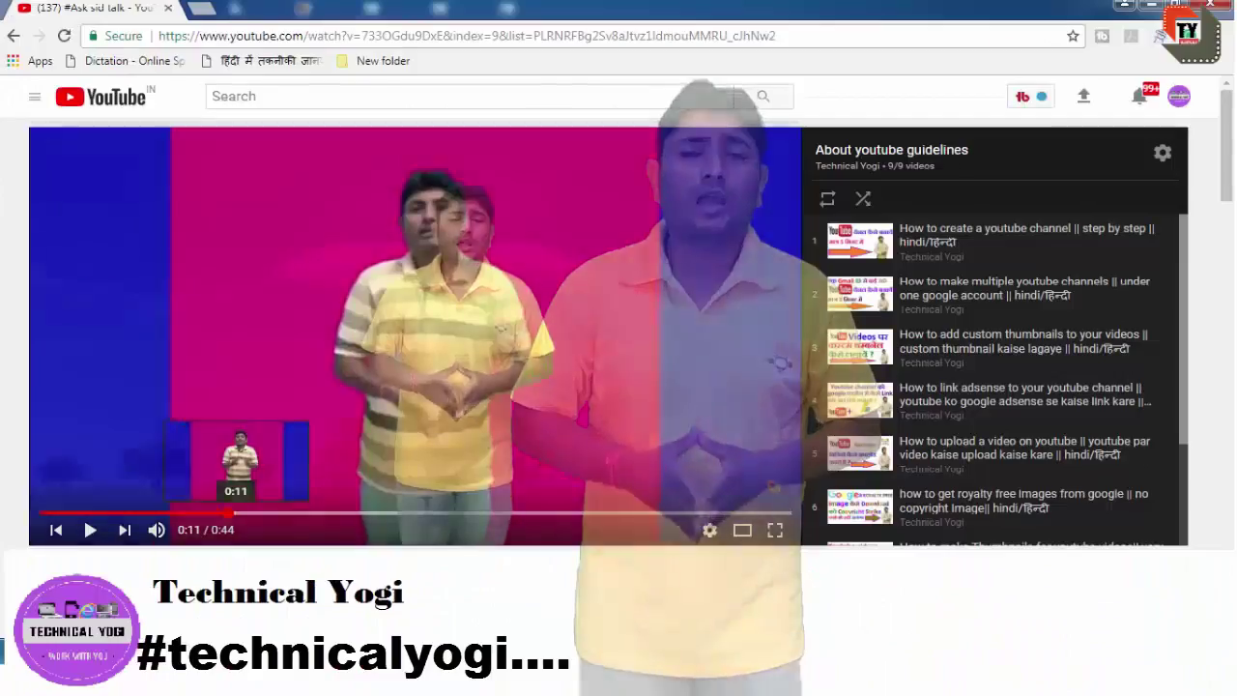